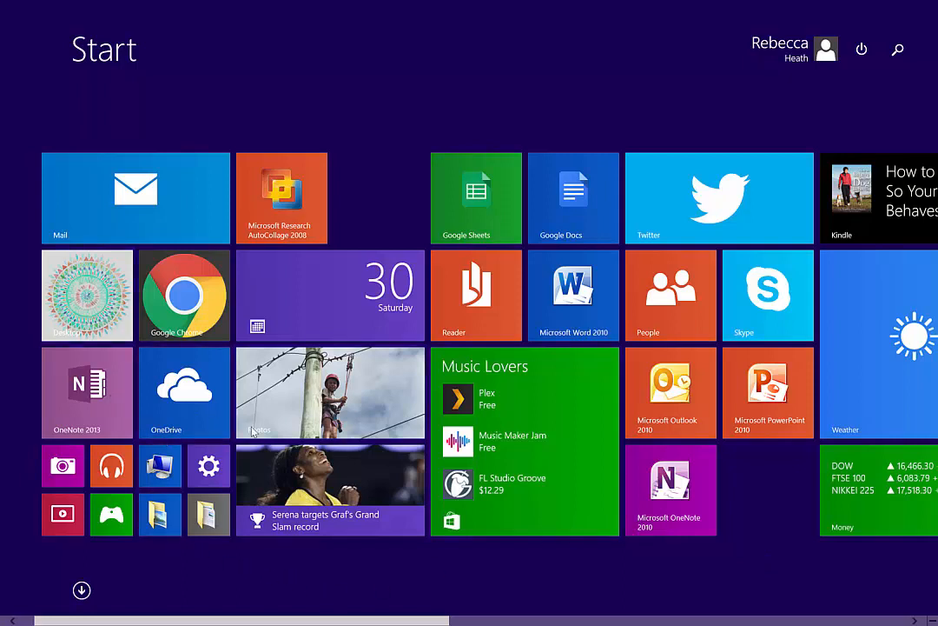
Step: Open Office 365 from the MNshare page in Google Chrome and sign in to the organizational account with the account password
{"action": "left_click", "coordinate": [96, 304]}
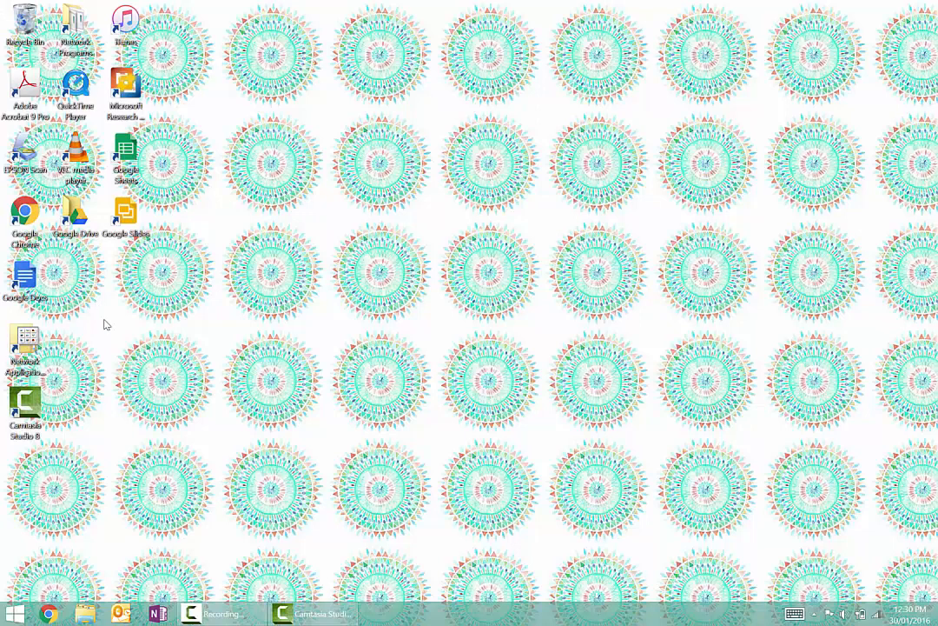
{"action": "left_click", "coordinate": [49, 614]}
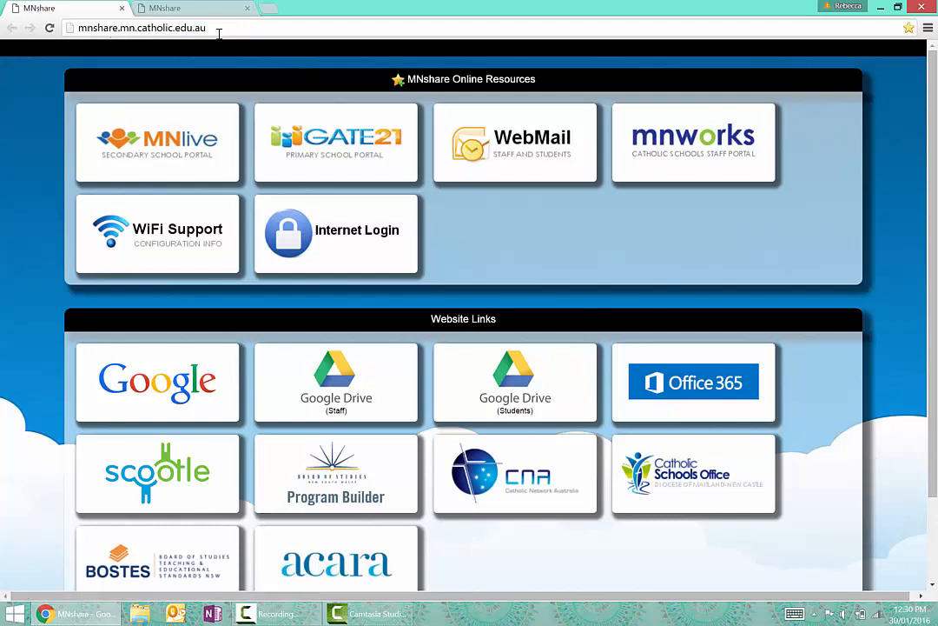
{"action": "left_click", "coordinate": [697, 388]}
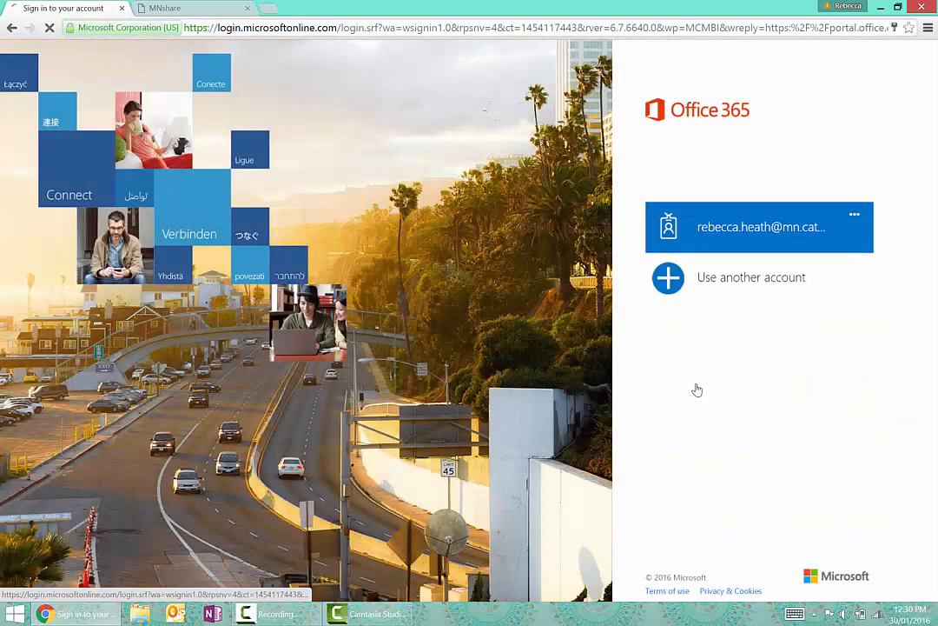
{"action": "left_click", "coordinate": [755, 242]}
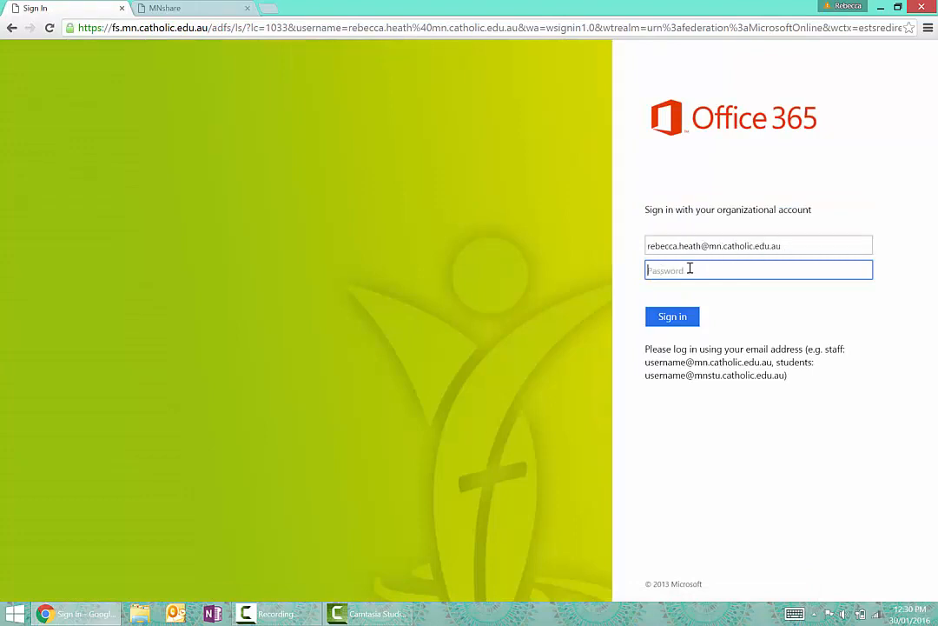
{"action": "type", "text": "•"}
{"action": "left_click", "coordinate": [666, 323]}
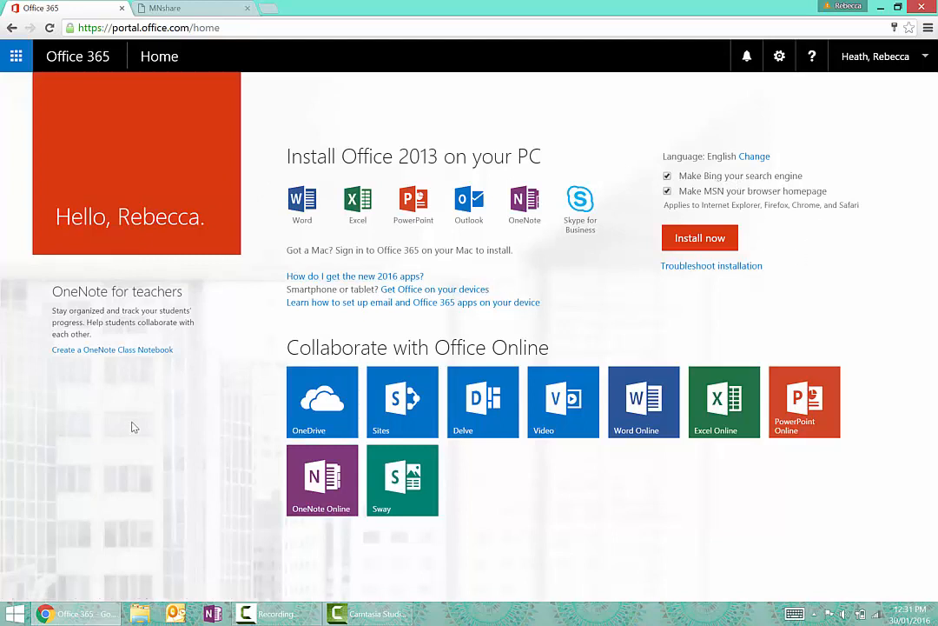
Step: Start a new OneNote class notebook and name it Year 10 English followed by the teacher's title and surname
{"action": "left_click", "coordinate": [135, 350]}
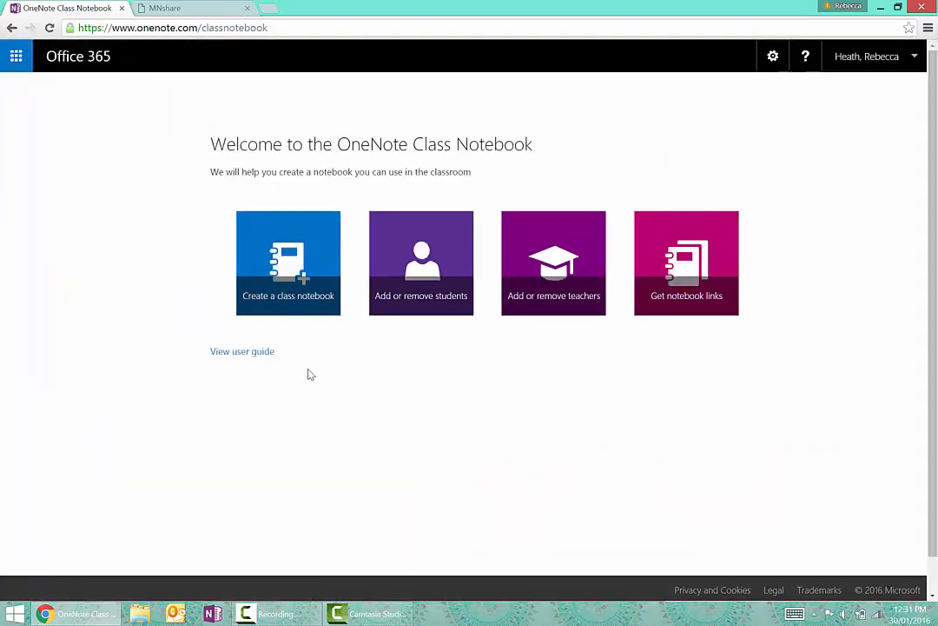
{"action": "left_click", "coordinate": [289, 289]}
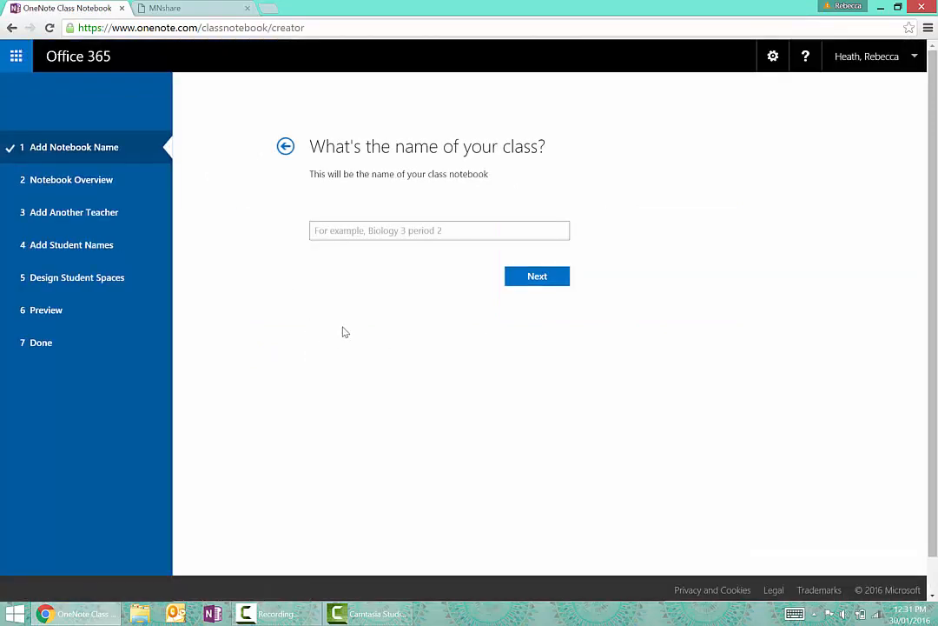
{"action": "left_click", "coordinate": [330, 234]}
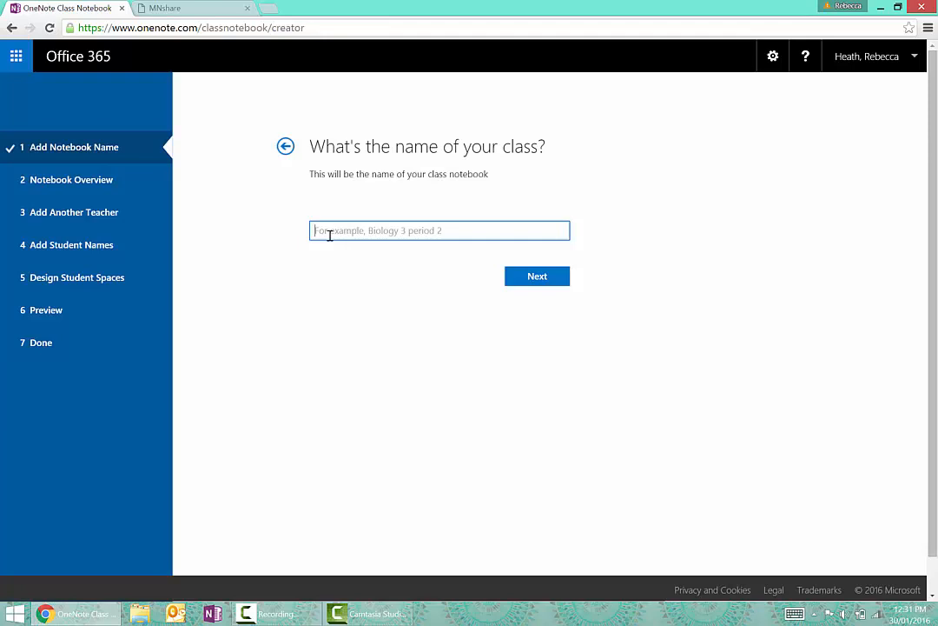
{"action": "type", "text": "Year"}
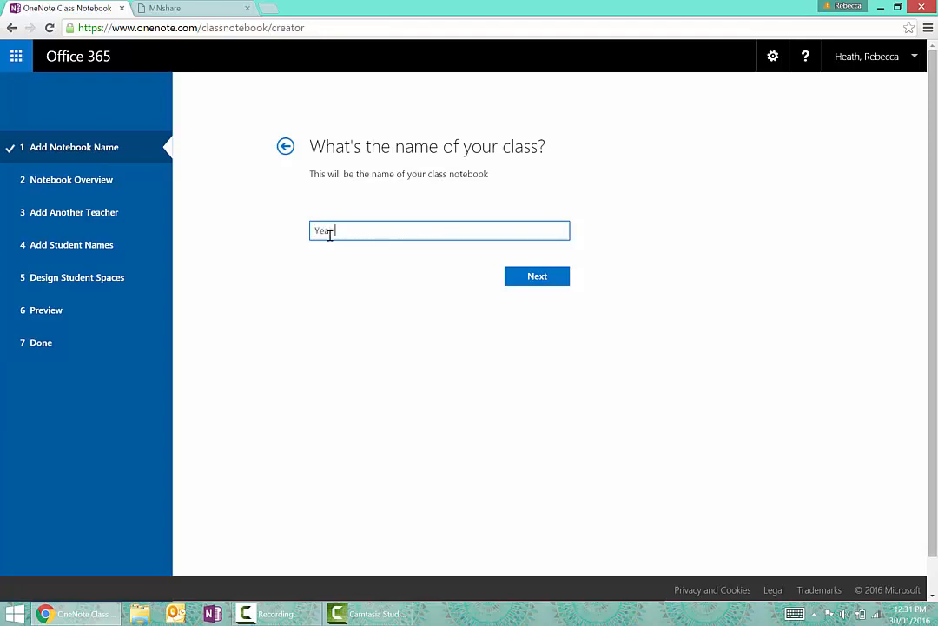
{"action": "type", "text": " 10 English Miss Heath"}
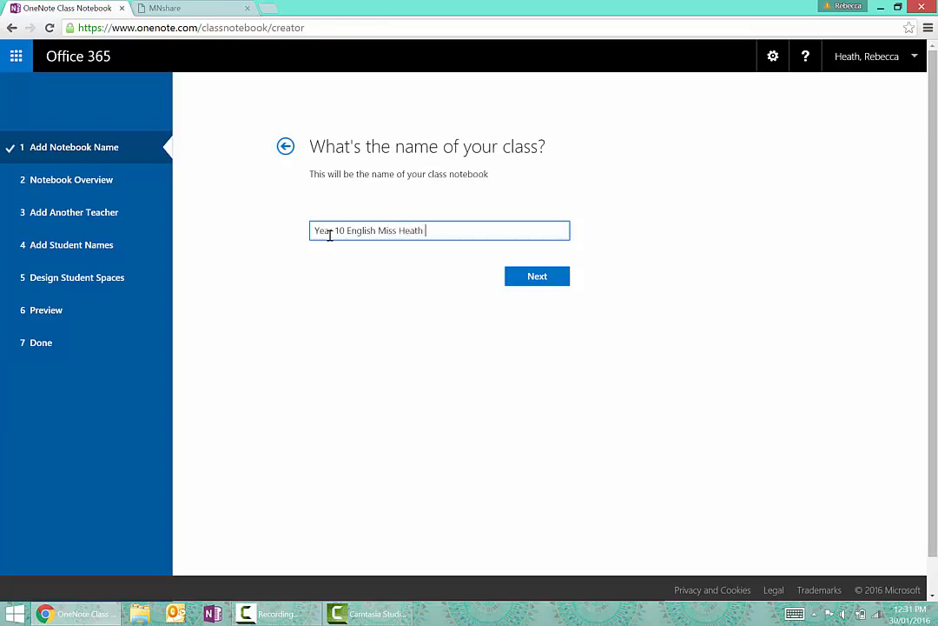
{"action": "left_click", "coordinate": [537, 278]}
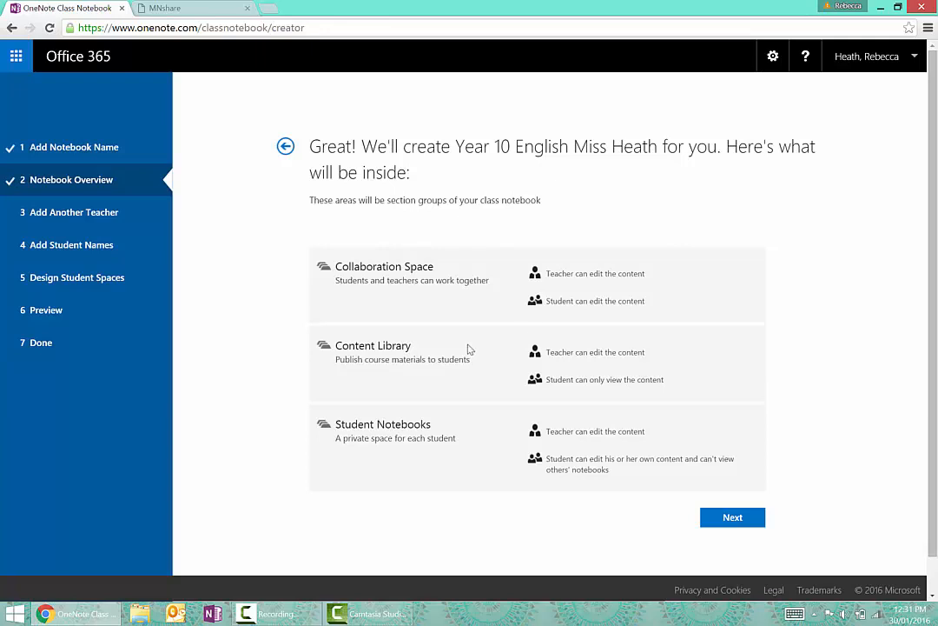
Step: Accept the notebook overview and give another teacher permission by looking up the colleague's surname
{"action": "left_click", "coordinate": [711, 516]}
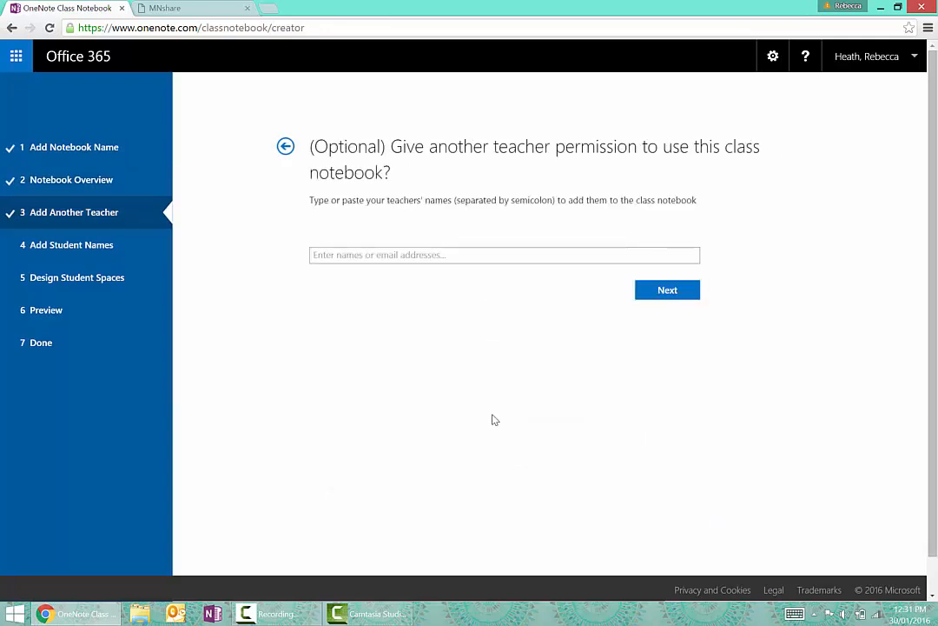
{"action": "left_click", "coordinate": [334, 254]}
{"action": "type", "text": "cand"}
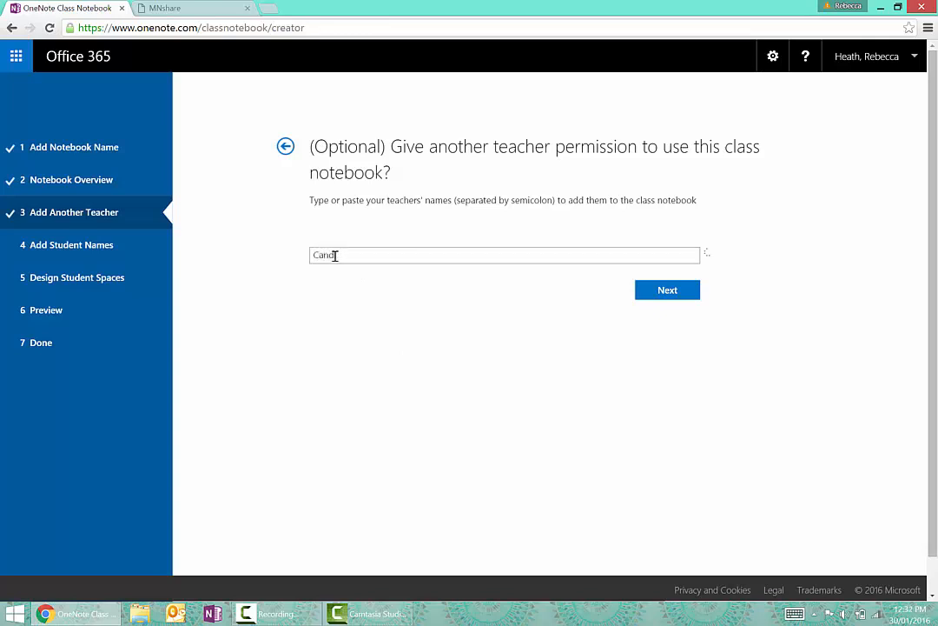
{"action": "type", "text": "lish"}
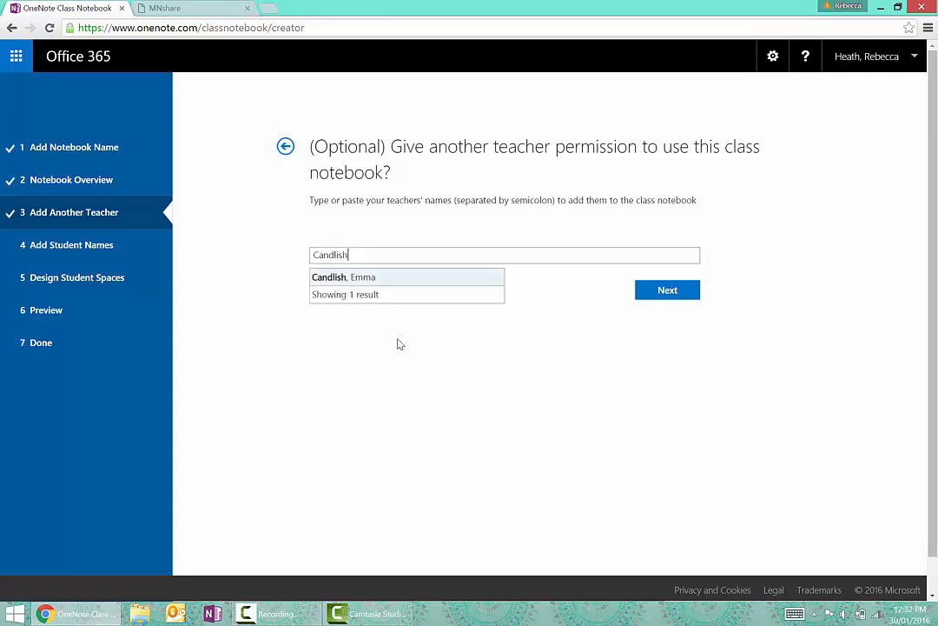
{"action": "left_click", "coordinate": [364, 279]}
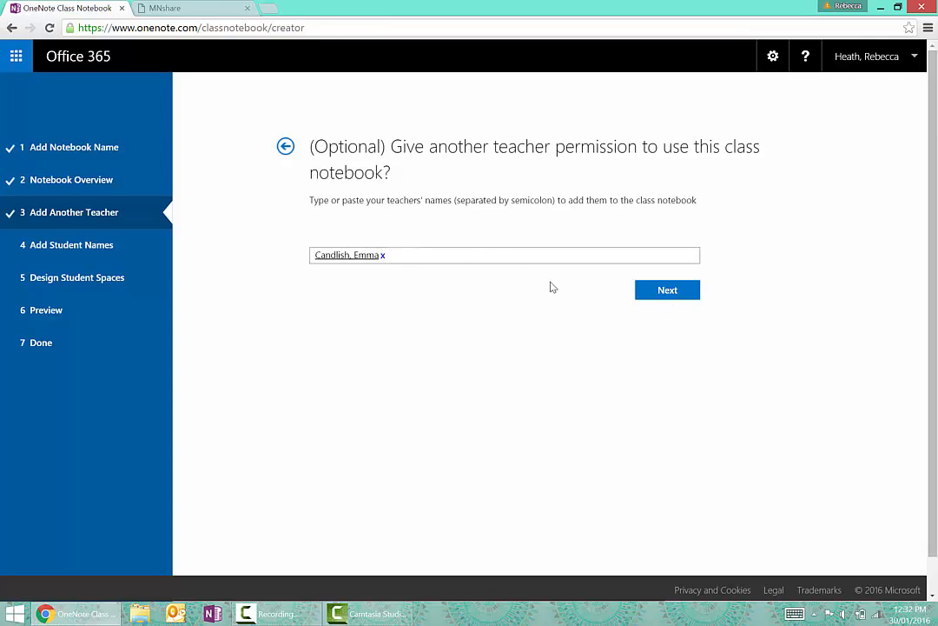
{"action": "left_click", "coordinate": [666, 292]}
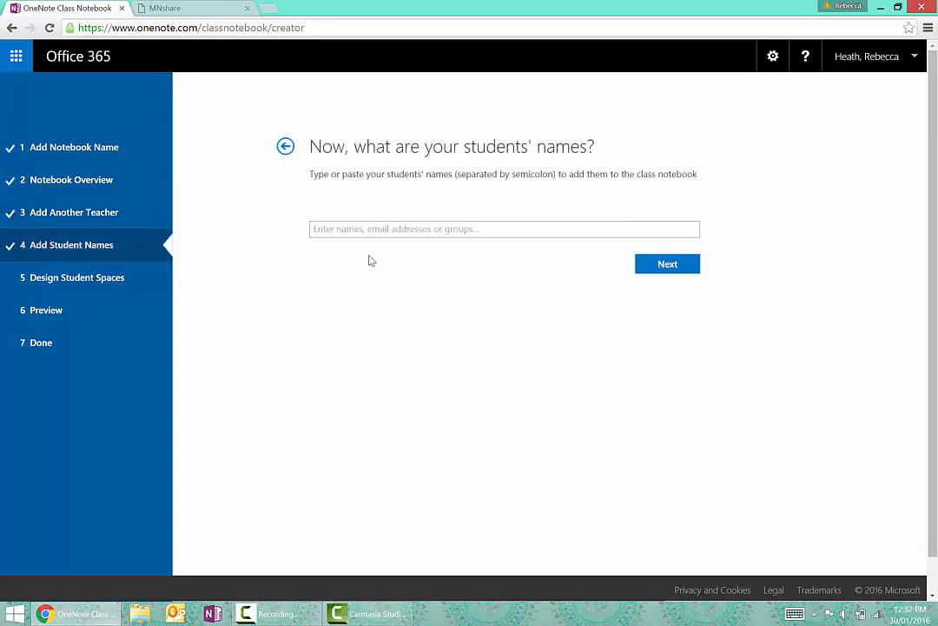
Step: Add one student to the class notebook by looking up the student's surname, and continue to the student space design
{"action": "left_click", "coordinate": [331, 231]}
{"action": "type", "text": "Pear"}
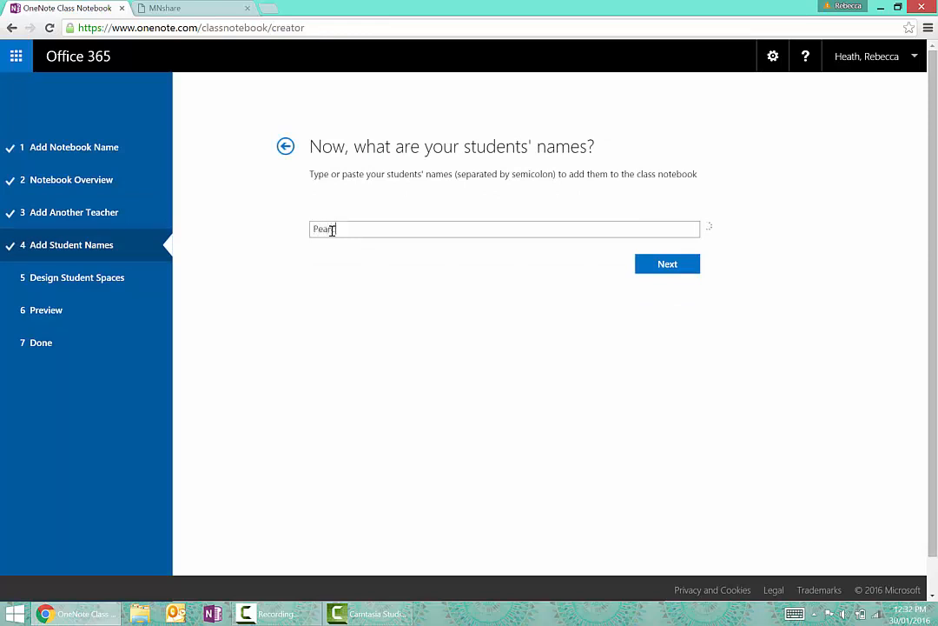
{"action": "type", "text": "ce"}
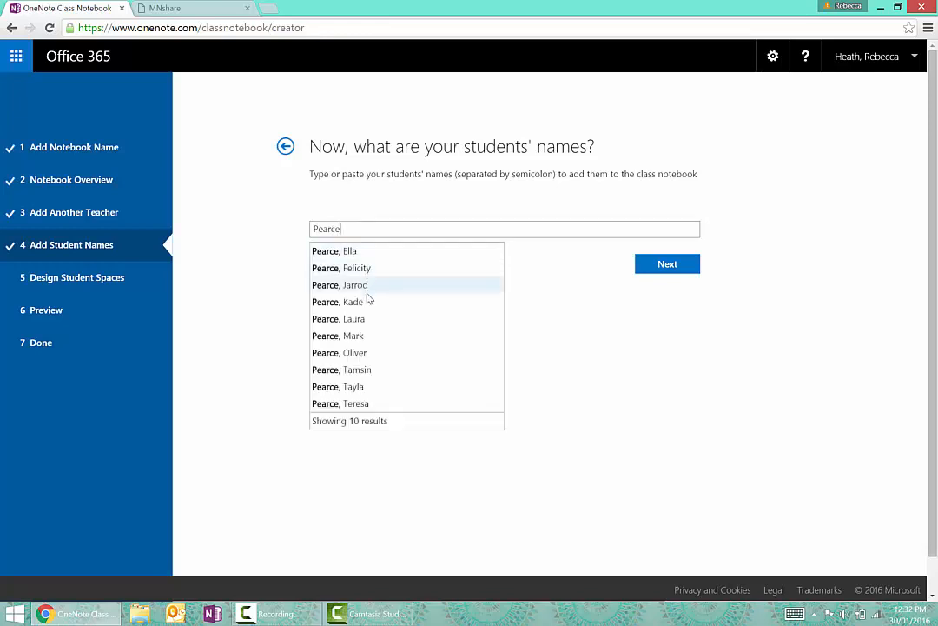
{"action": "left_click", "coordinate": [366, 320]}
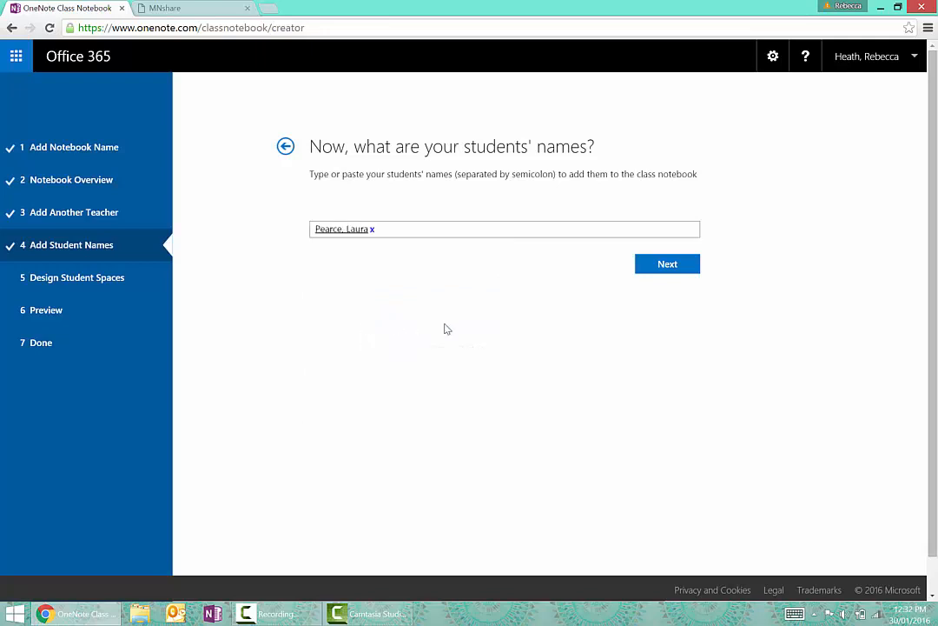
{"action": "left_click", "coordinate": [668, 265]}
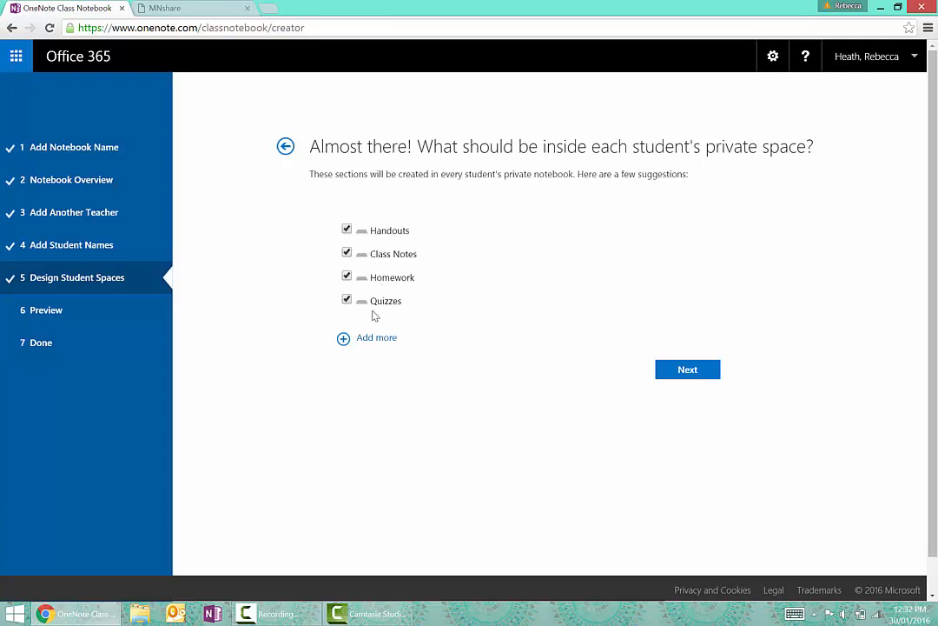
Step: Keep only Class Notes as a section in each student's private space, excluding Handouts, Homework and Quizzes, and continue to the preview
{"action": "left_click", "coordinate": [347, 230]}
{"action": "left_click", "coordinate": [347, 301]}
{"action": "left_click", "coordinate": [687, 371]}
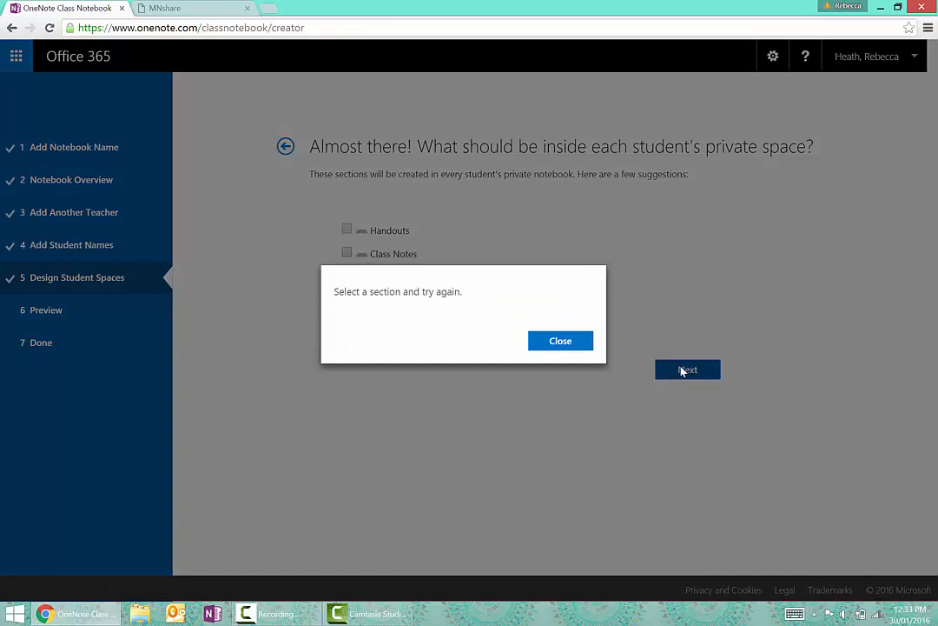
{"action": "left_click", "coordinate": [561, 342]}
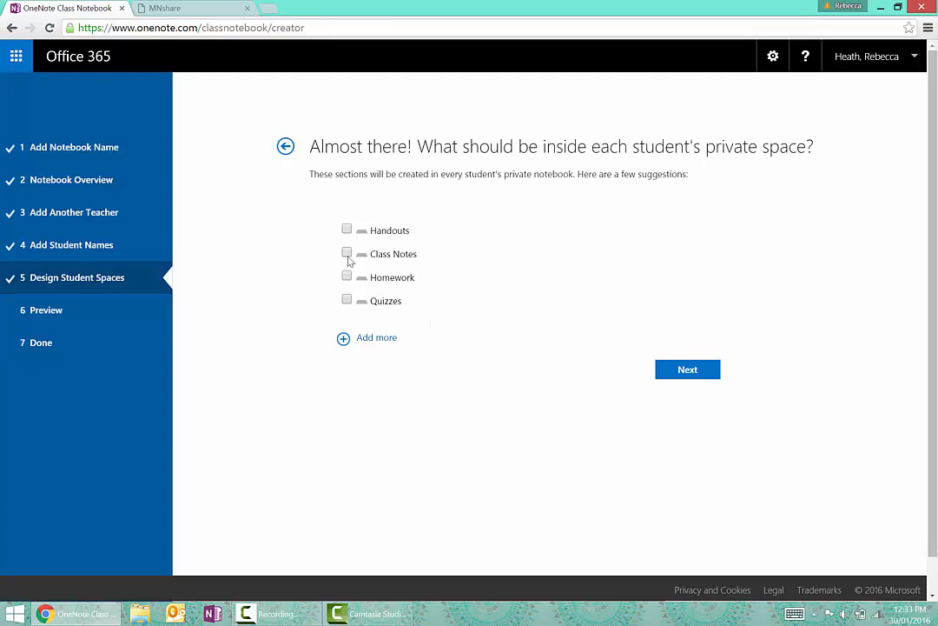
{"action": "left_click", "coordinate": [347, 253]}
{"action": "left_click", "coordinate": [687, 369]}
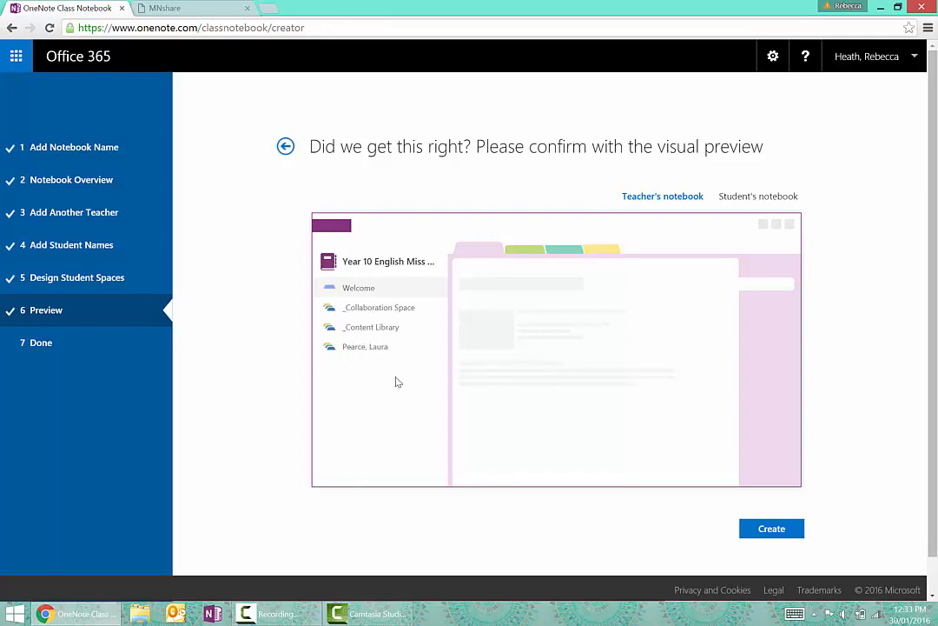
Step: Create the class notebook after viewing the student's notebook preview, and open it in desktop OneNote, allowing the linked location
{"action": "left_click", "coordinate": [754, 196]}
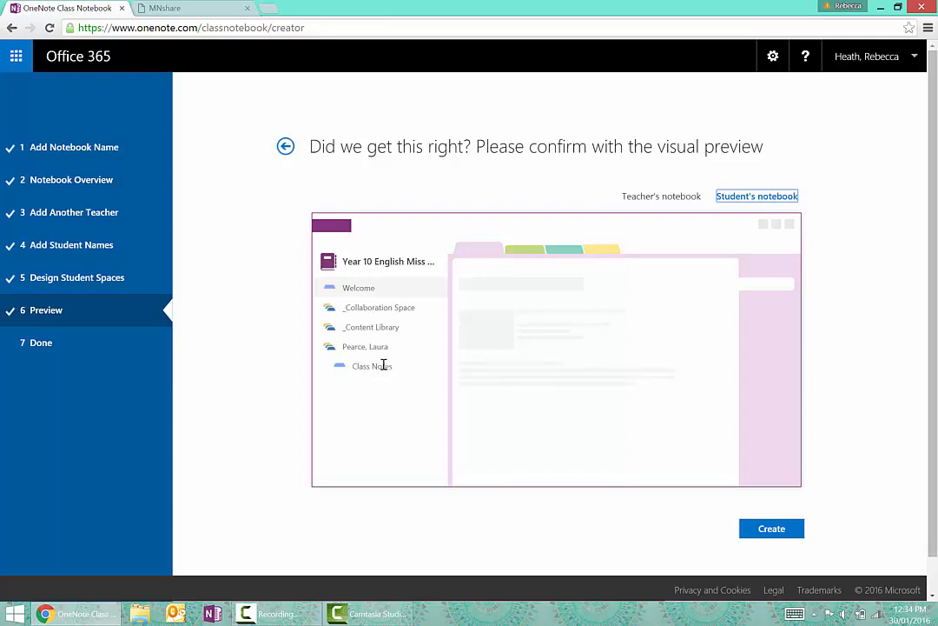
{"action": "left_click", "coordinate": [771, 530]}
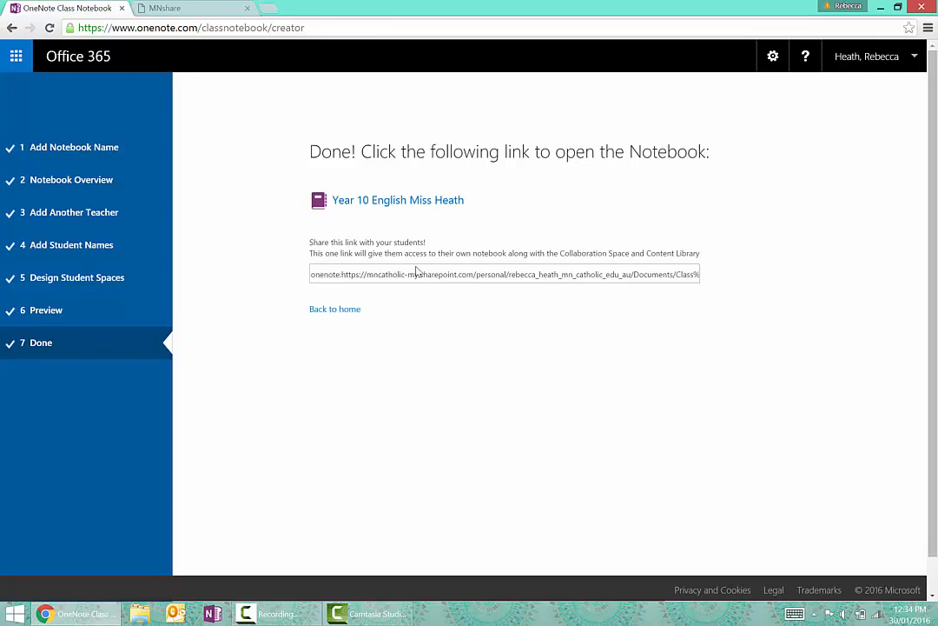
{"action": "left_click", "coordinate": [393, 201]}
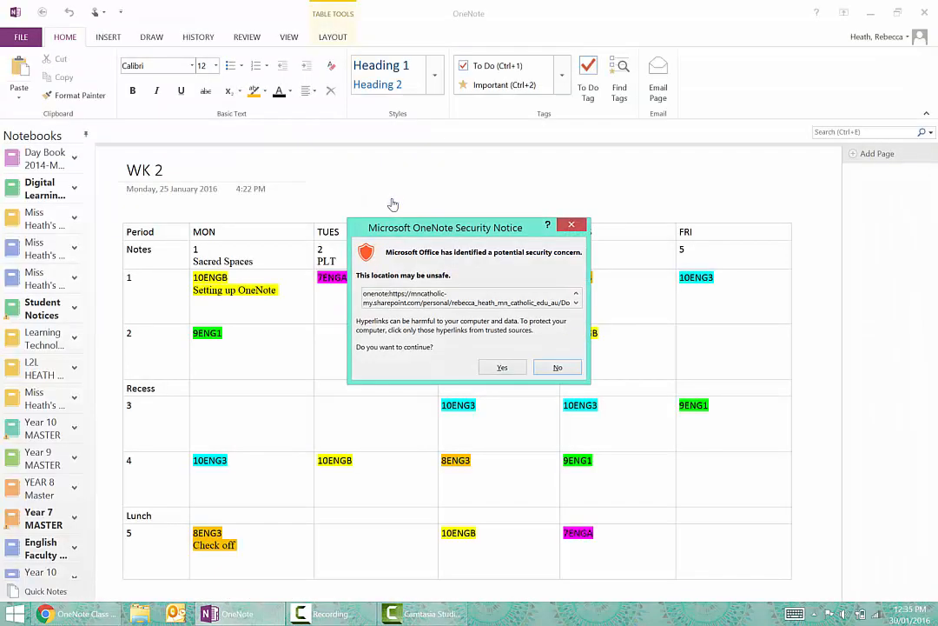
{"action": "left_click", "coordinate": [500, 369]}
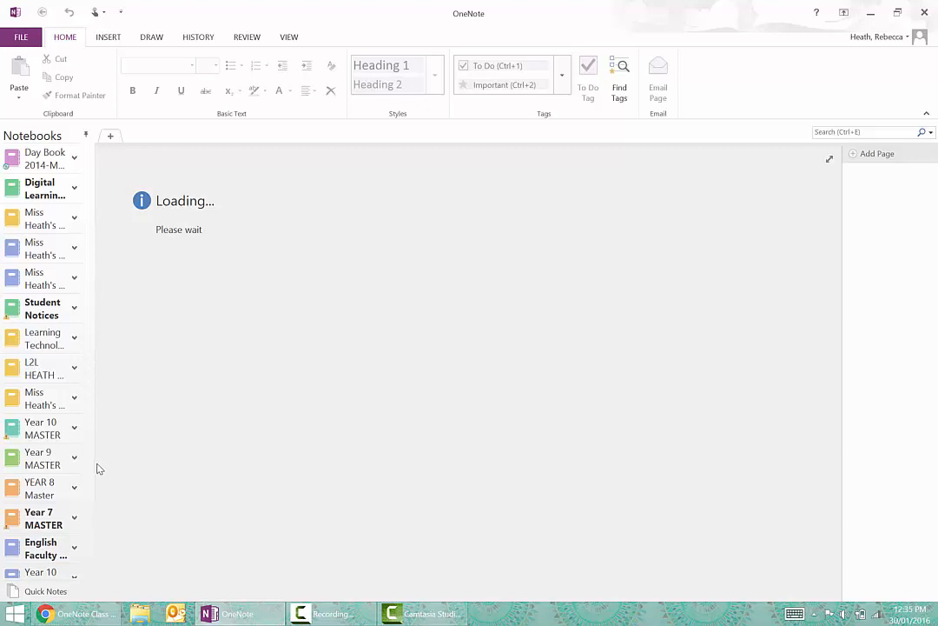
Step: Look into the new notebook's Content Library section group and return to the notebook's top level
{"action": "scroll", "coordinate": [89, 434], "scroll_direction": "down", "scroll_amount": 1}
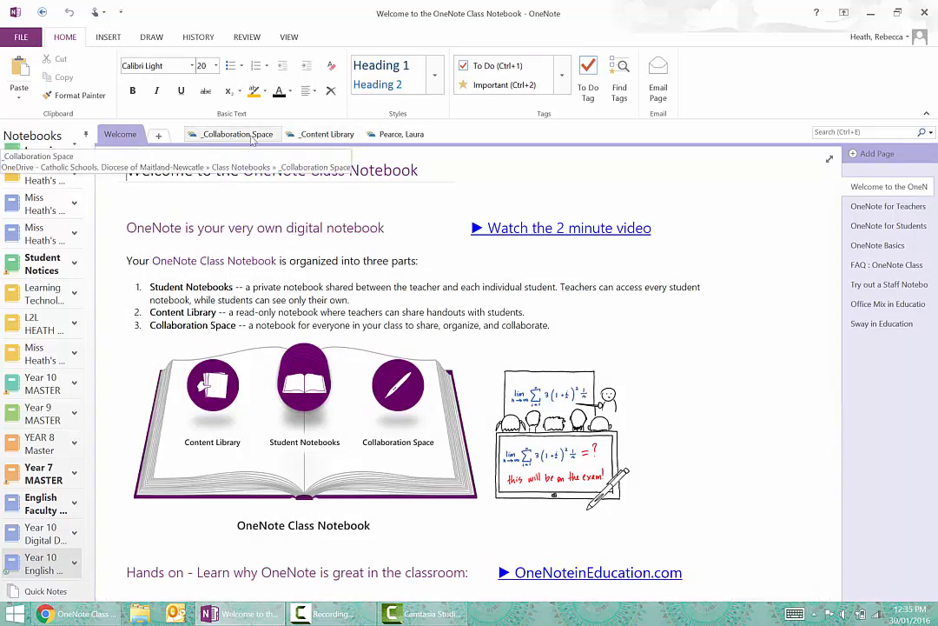
{"action": "left_click", "coordinate": [335, 137]}
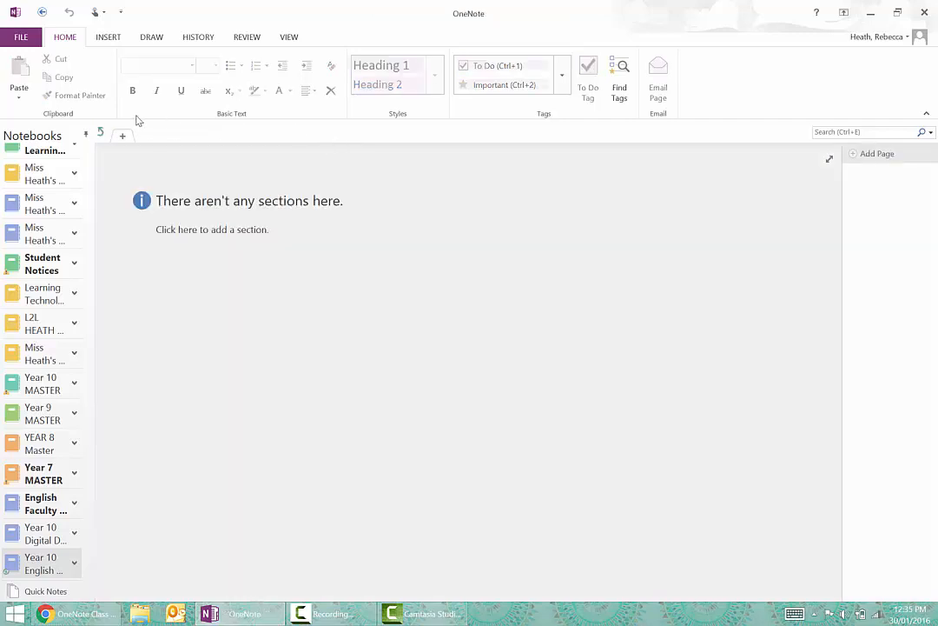
{"action": "left_click", "coordinate": [100, 132]}
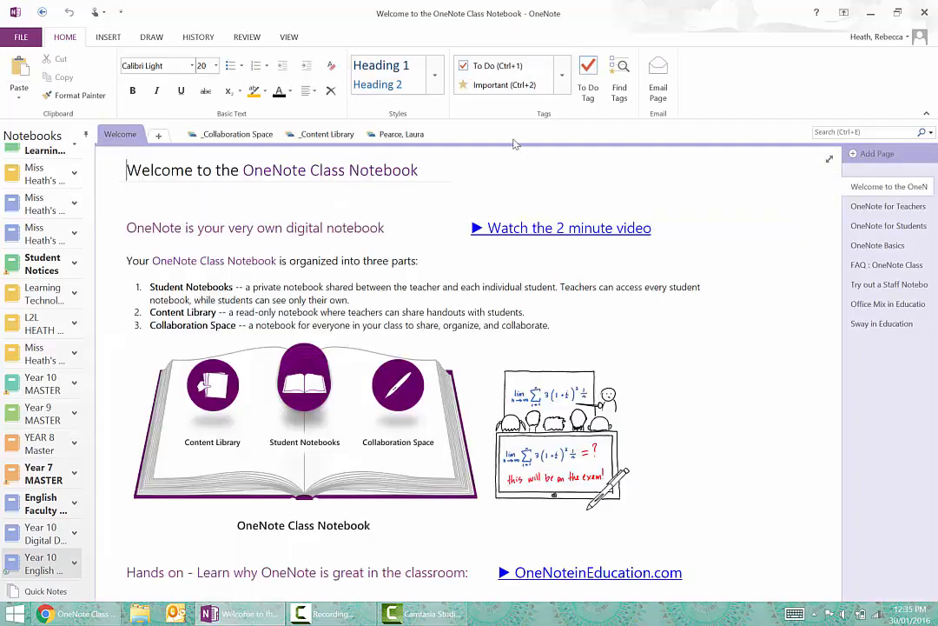
Step: Add a section named Classic Novels beside Class Notes in the student's section group
{"action": "left_click", "coordinate": [389, 136]}
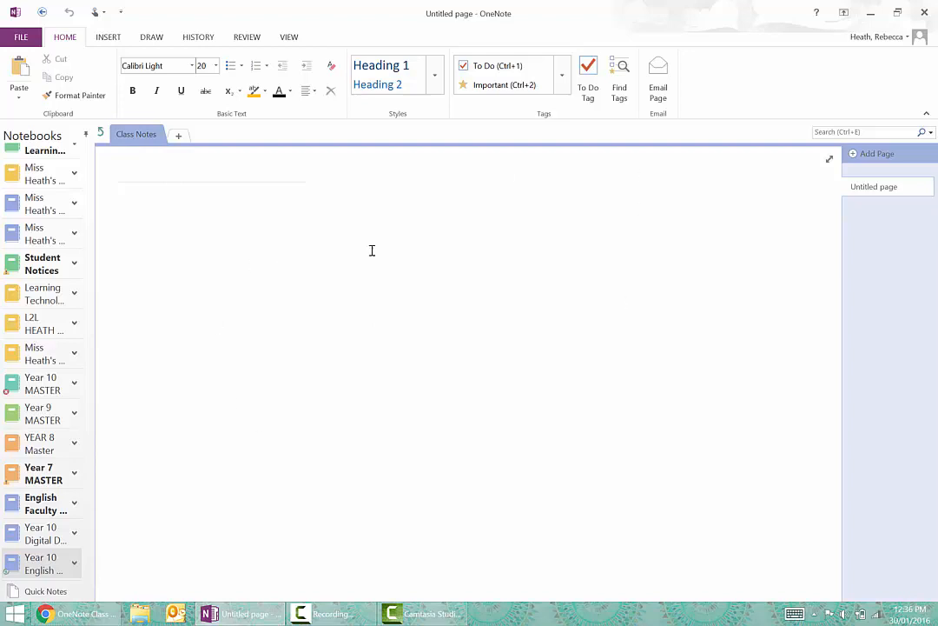
{"action": "left_click", "coordinate": [179, 135]}
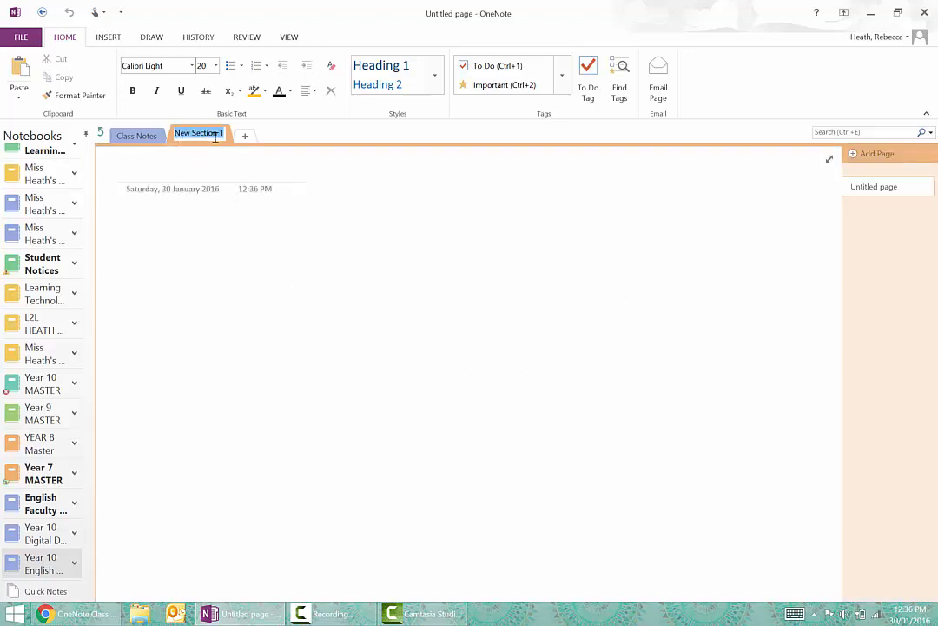
{"action": "type", "text": "Classic Novels"}
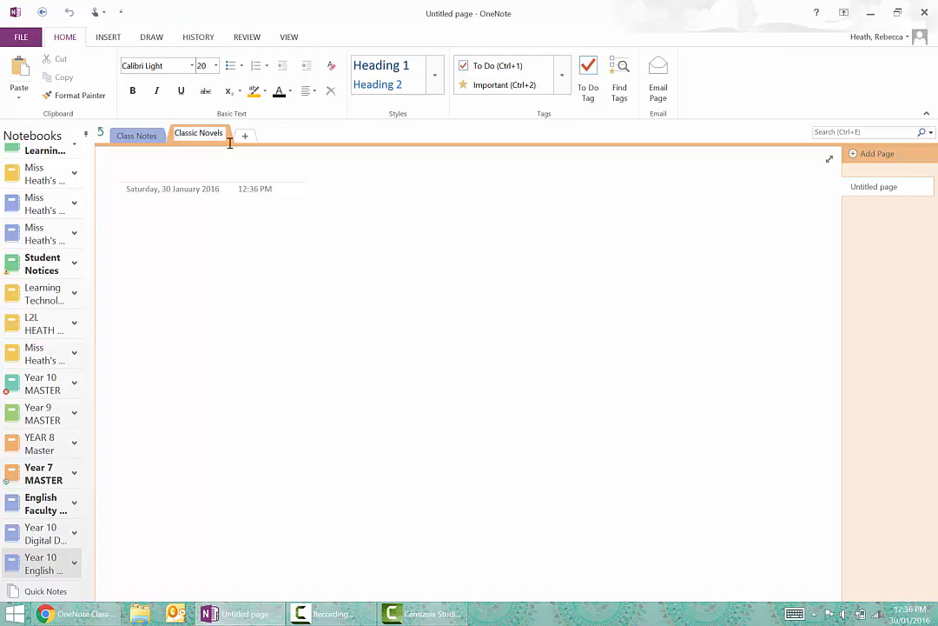
{"action": "key", "text": "Return"}
{"action": "left_click", "coordinate": [182, 234]}
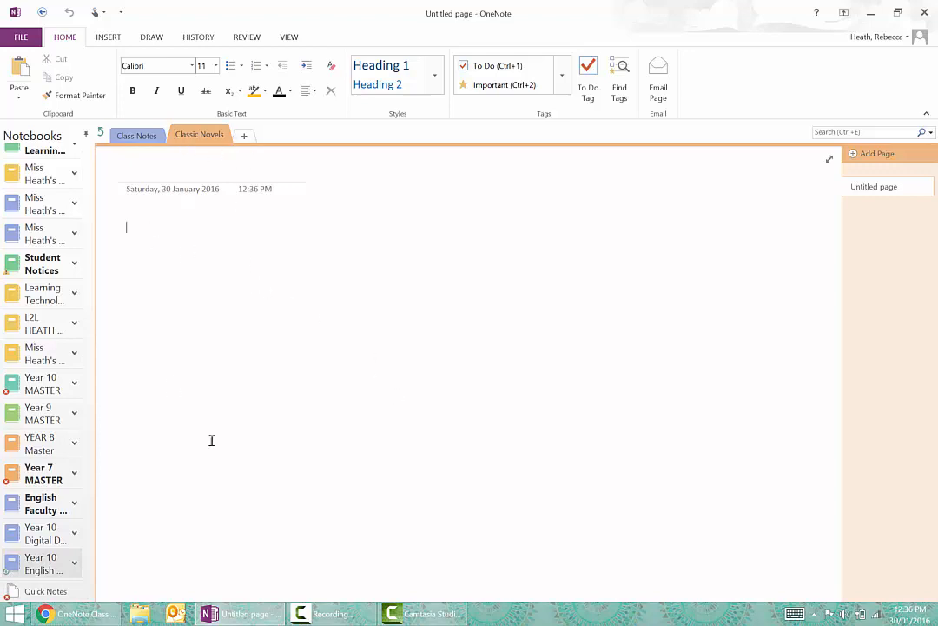
Step: Add four blank pages to the Classic Novels section
{"action": "left_click", "coordinate": [880, 158]}
{"action": "left_click", "coordinate": [882, 160]}
{"action": "left_click", "coordinate": [882, 160]}
{"action": "left_click", "coordinate": [881, 160]}
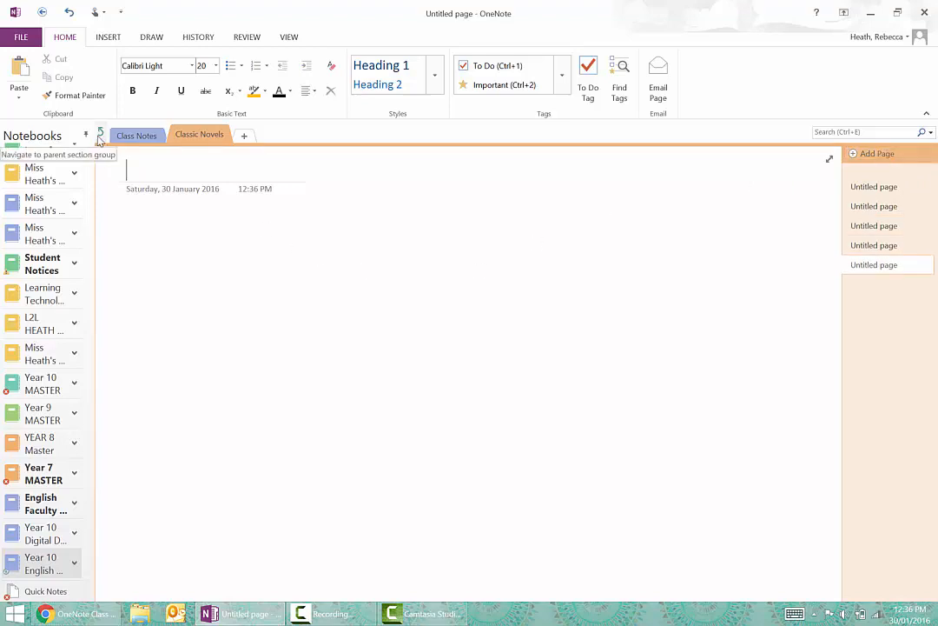
Step: Add a page to the class notebook's Collaboration Space and write the note "What is English?" in the middle of it
{"action": "left_click", "coordinate": [100, 140]}
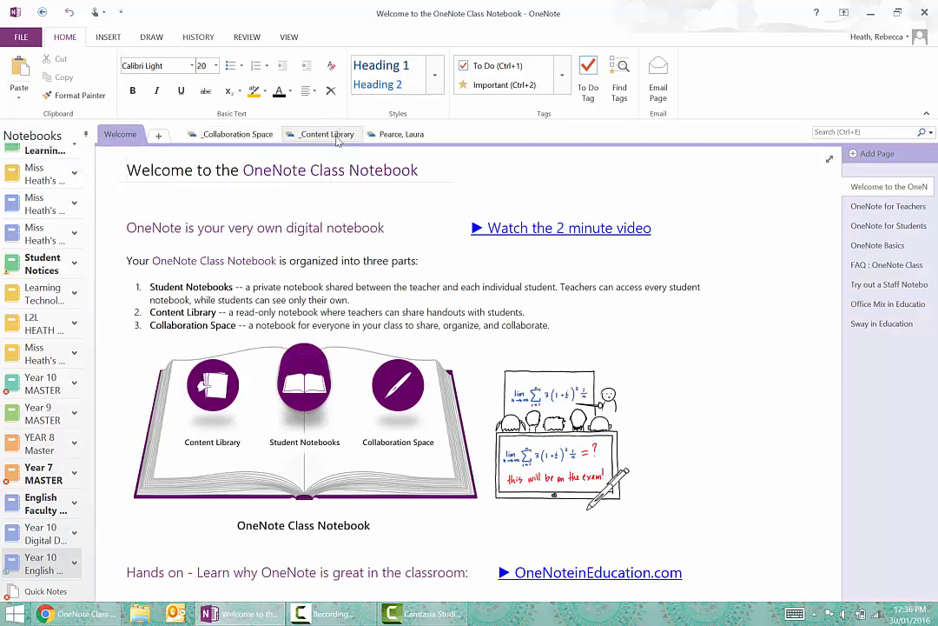
{"action": "left_click", "coordinate": [236, 137]}
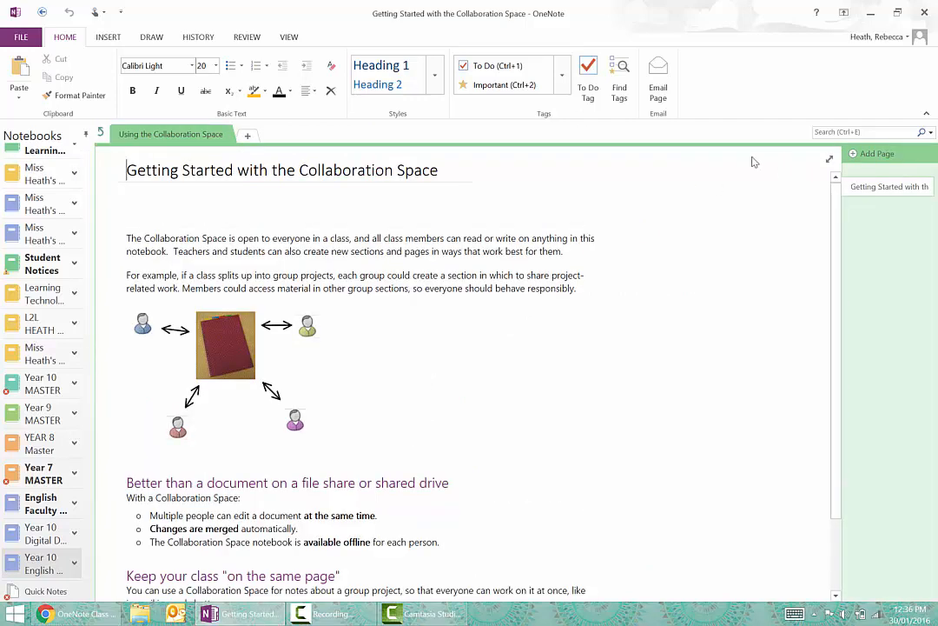
{"action": "left_click", "coordinate": [875, 155]}
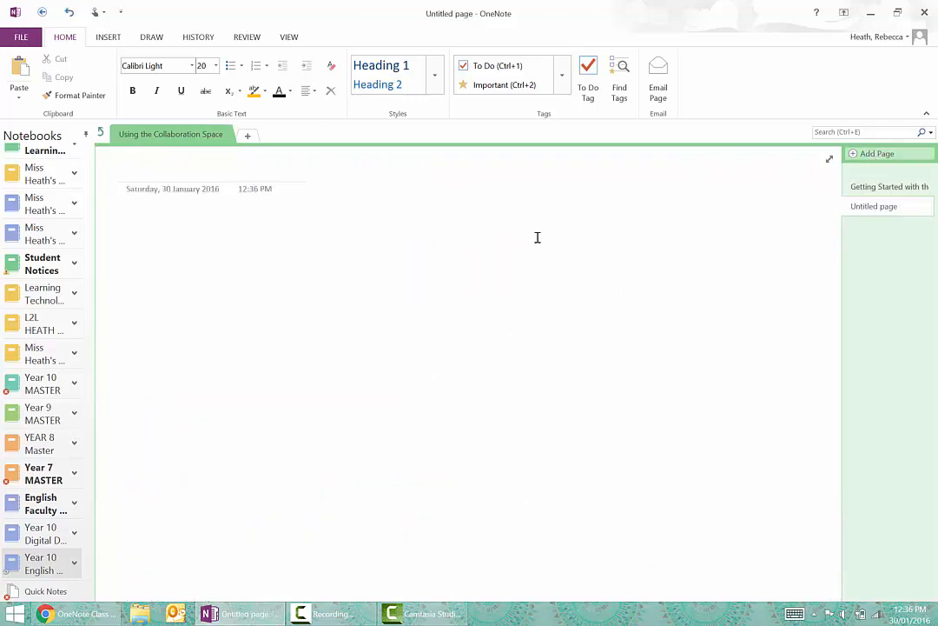
{"action": "left_click", "coordinate": [386, 363]}
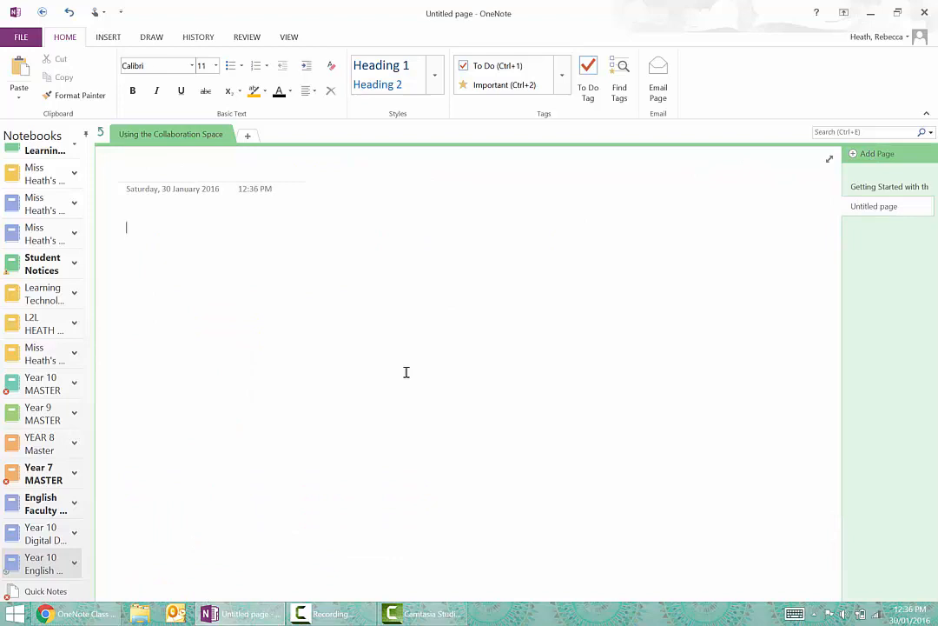
{"action": "type", "text": "What is Engli"}
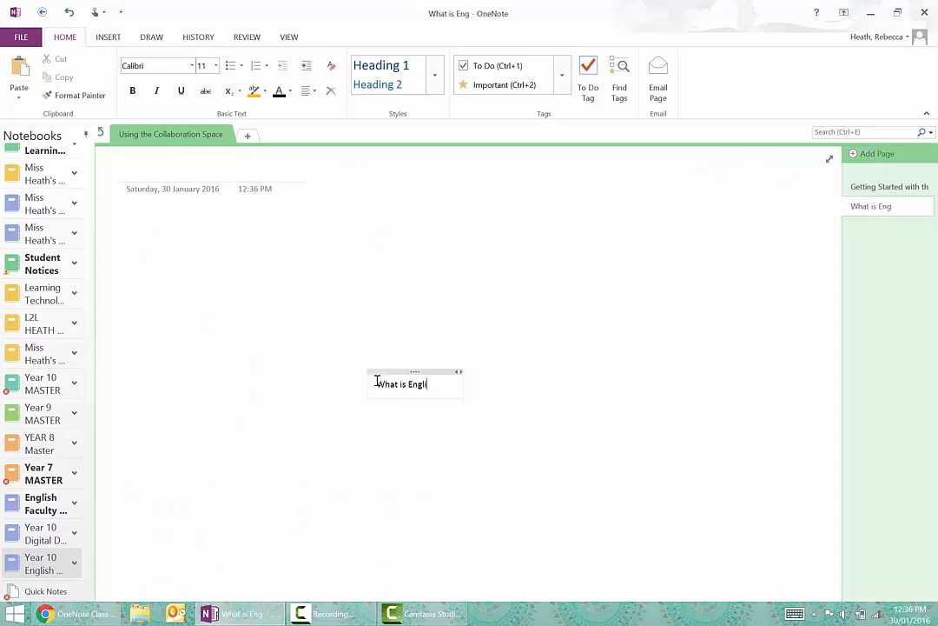
{"action": "type", "text": "sh?"}
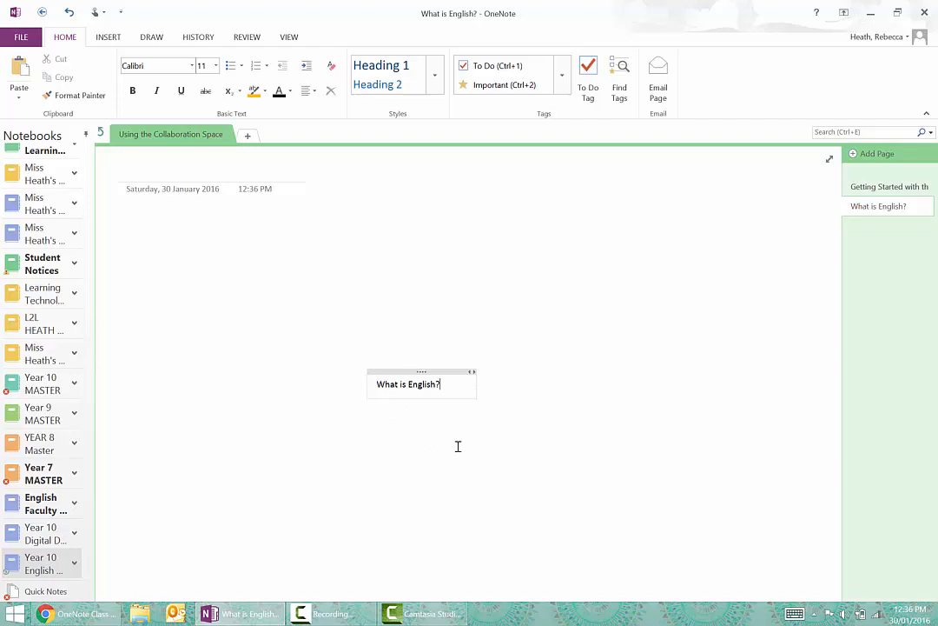
Step: Write a second note reading "Learning about novels" above the "What is English?" note
{"action": "left_click", "coordinate": [427, 286]}
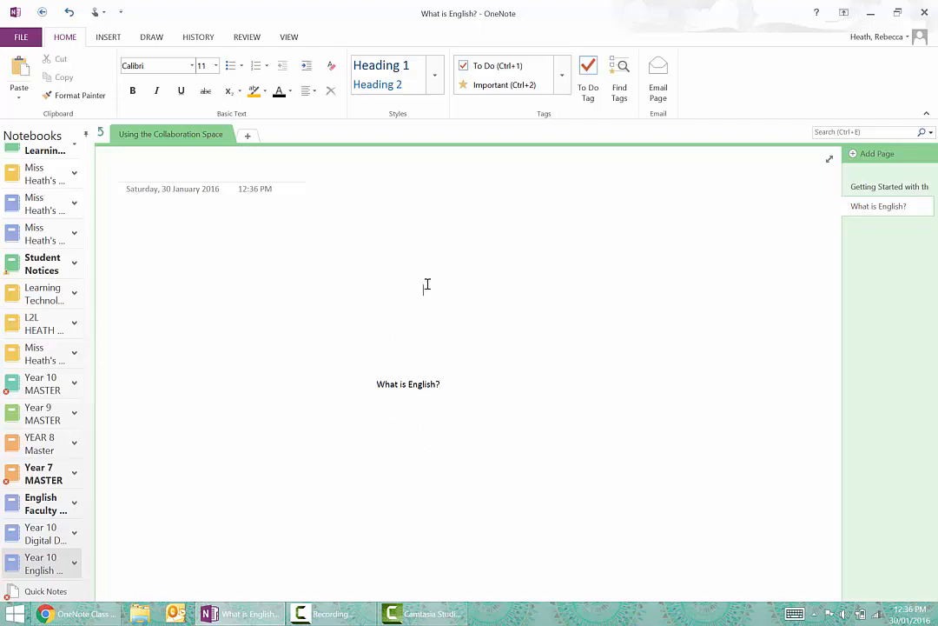
{"action": "left_click", "coordinate": [427, 284]}
{"action": "type", "text": "Learning about"}
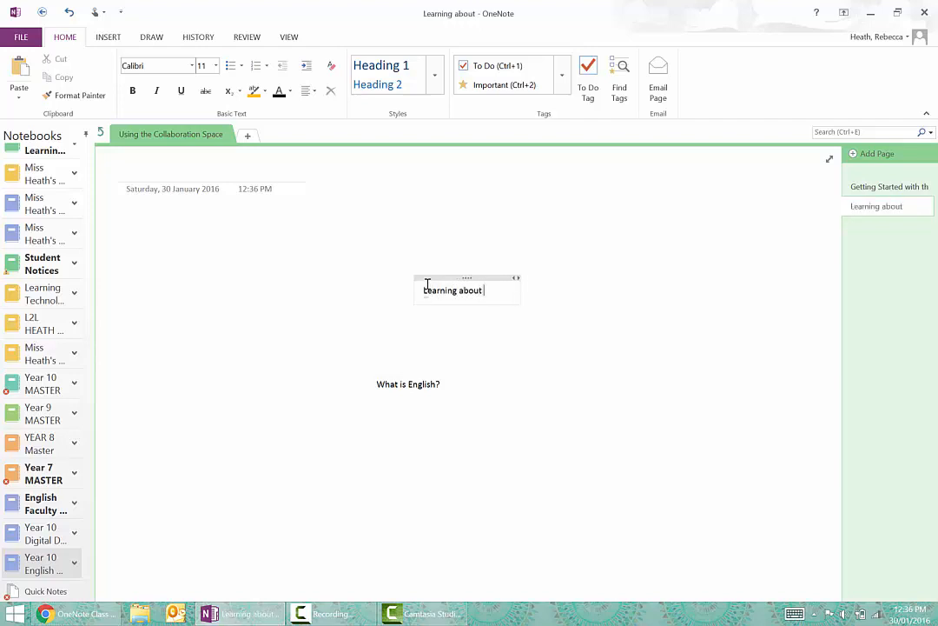
{"action": "type", "text": " novels"}
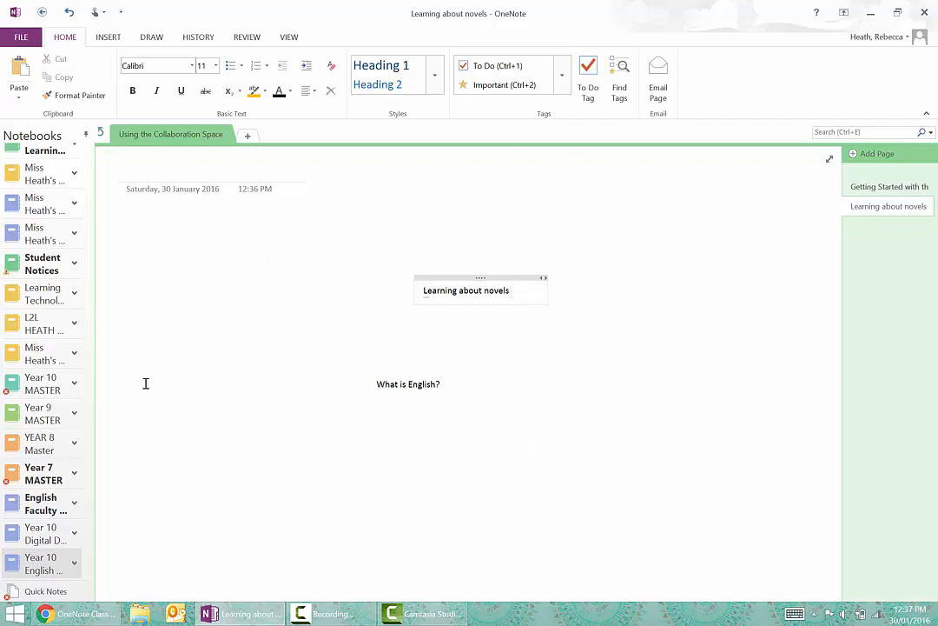
Step: Add a section named Classic Novels to the class notebook's Content Library
{"action": "left_click", "coordinate": [101, 134]}
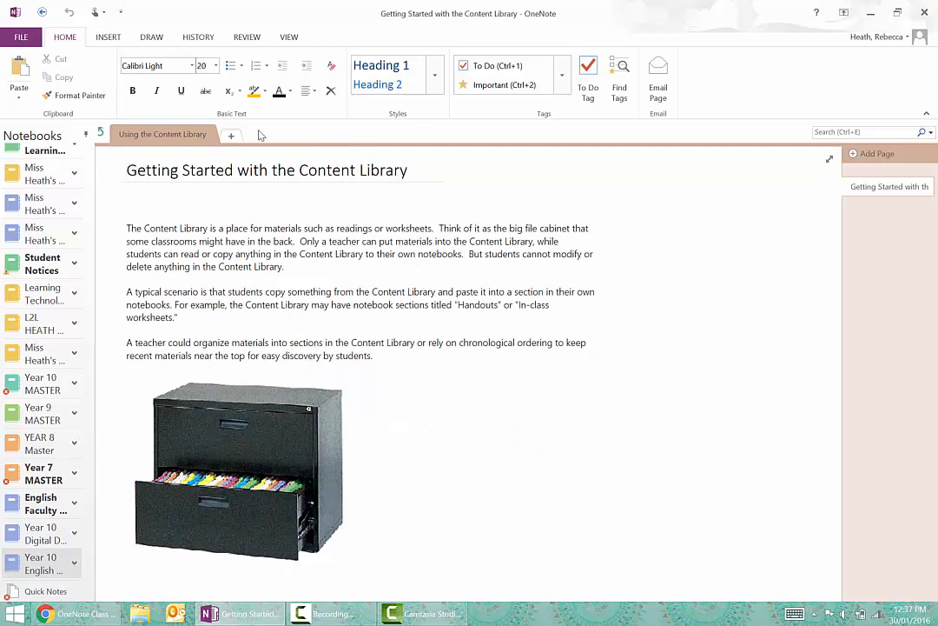
{"action": "left_click", "coordinate": [231, 136]}
{"action": "type", "text": "Classic Novels"}
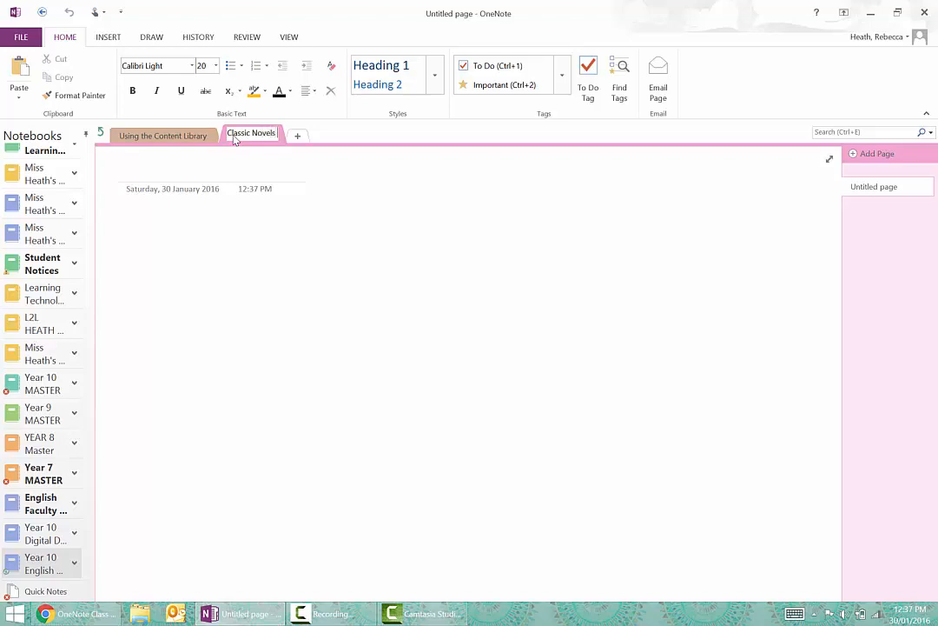
{"action": "key", "text": "Return"}
{"action": "left_click", "coordinate": [222, 241]}
Step: Add seven blank pages to the Content Library's Classic Novels section
{"action": "left_click", "coordinate": [880, 156]}
{"action": "left_click", "coordinate": [881, 156]}
{"action": "left_click", "coordinate": [881, 158]}
{"action": "left_click", "coordinate": [882, 158]}
{"action": "left_click", "coordinate": [881, 158]}
{"action": "left_click", "coordinate": [881, 157]}
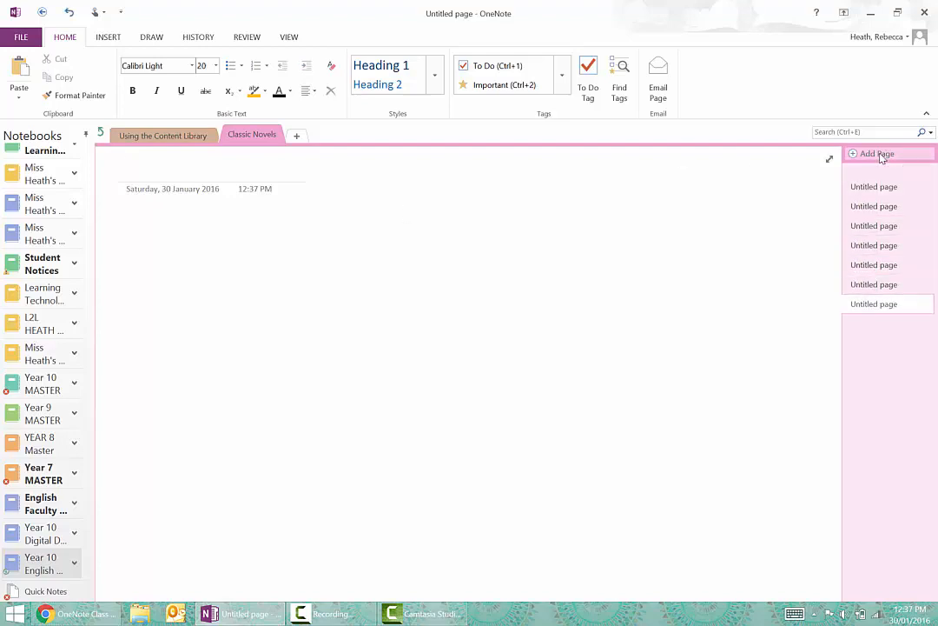
{"action": "left_click", "coordinate": [881, 158]}
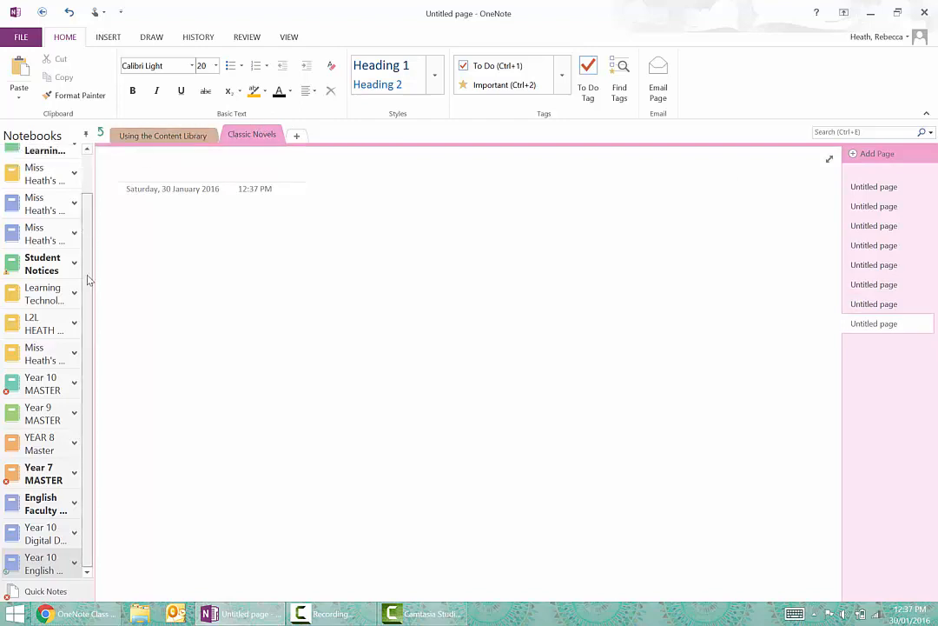
Step: Copy the UNIT 2- Shakespeare section from the Year 10 MASTER notebook into the Content Library of the new Year 10 English class notebook
{"action": "left_click", "coordinate": [38, 389]}
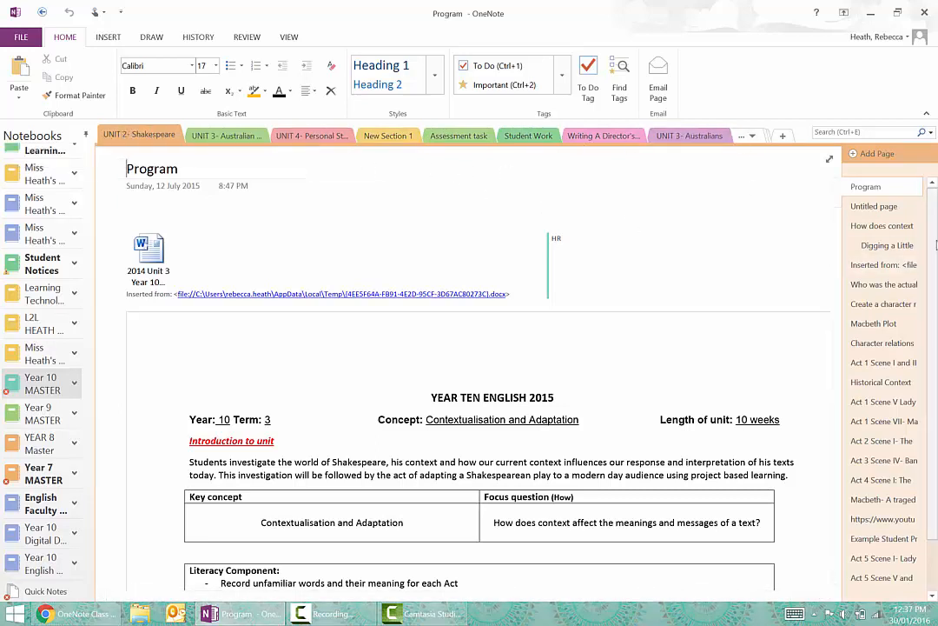
{"action": "left_click_drag", "start_coordinate": [934, 238], "coordinate": [934, 319]}
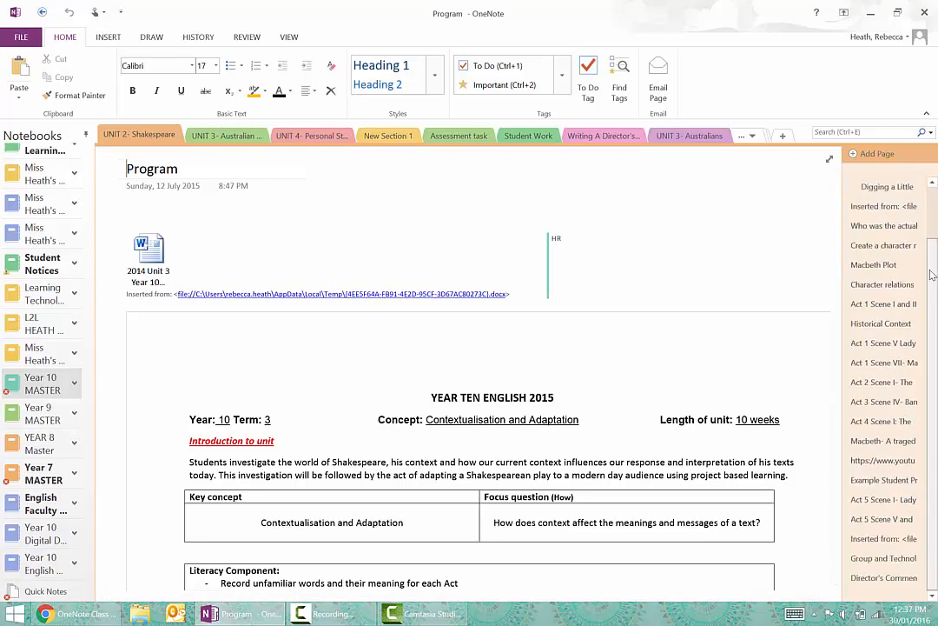
{"action": "left_click_drag", "start_coordinate": [932, 275], "coordinate": [933, 205]}
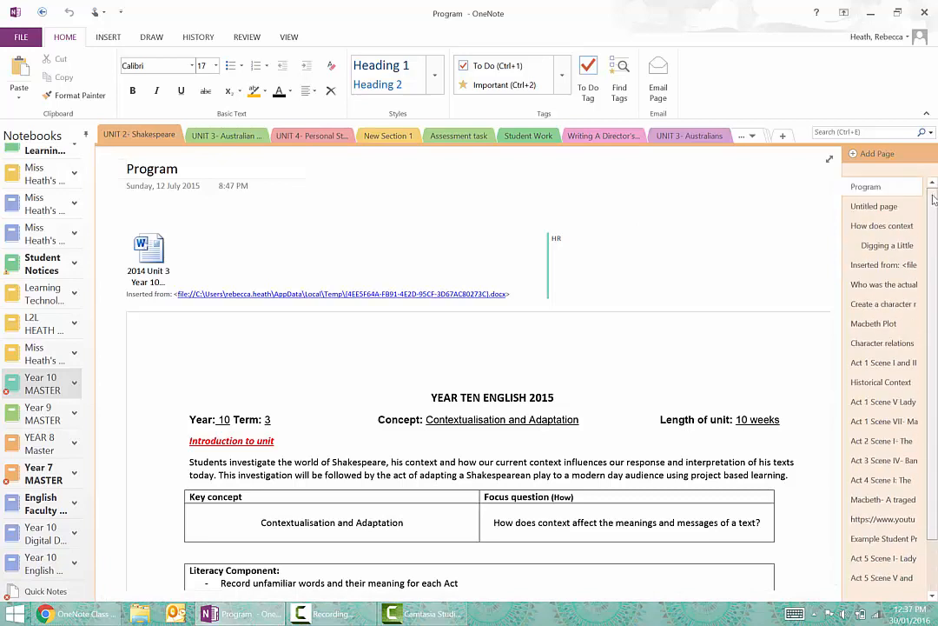
{"action": "right_click", "coordinate": [143, 139]}
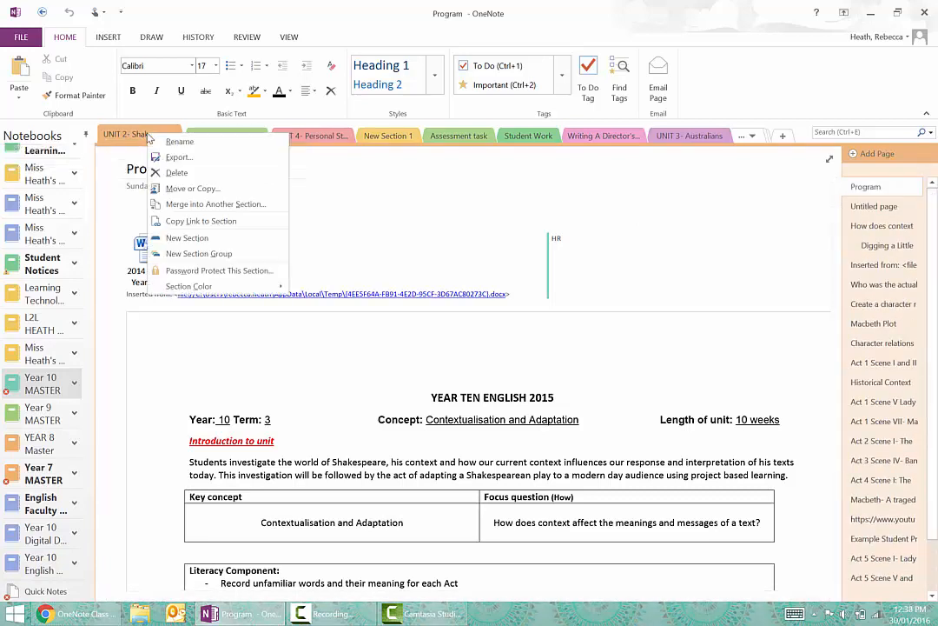
{"action": "left_click", "coordinate": [193, 188]}
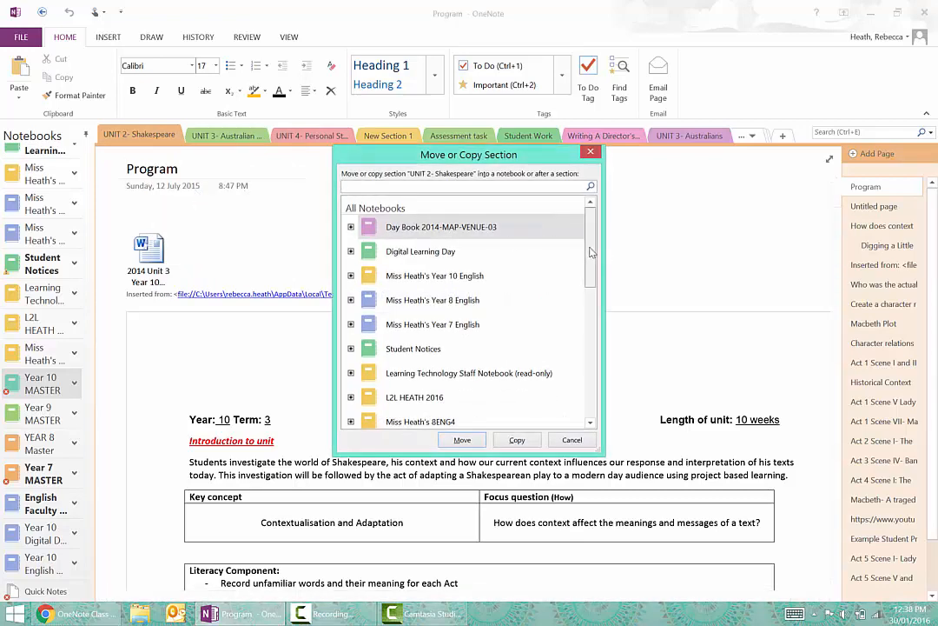
{"action": "left_click_drag", "start_coordinate": [595, 258], "coordinate": [589, 415]}
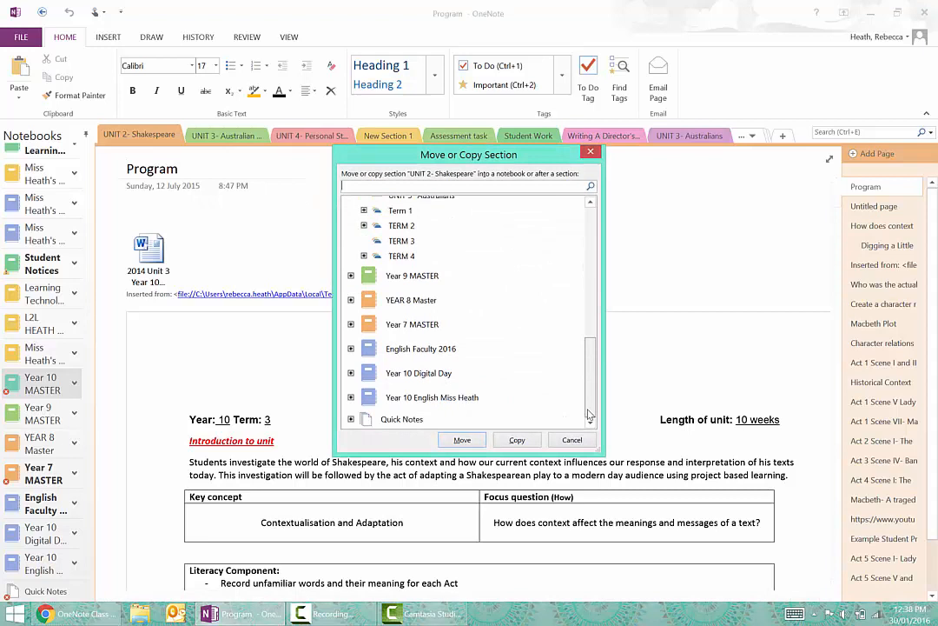
{"action": "left_click", "coordinate": [350, 397]}
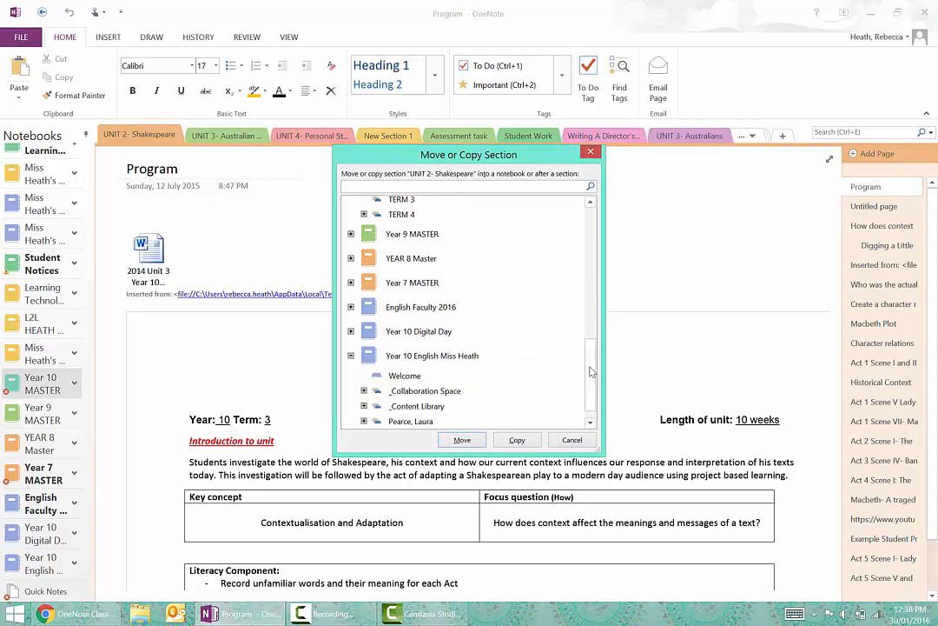
{"action": "left_click_drag", "start_coordinate": [591, 369], "coordinate": [591, 391]}
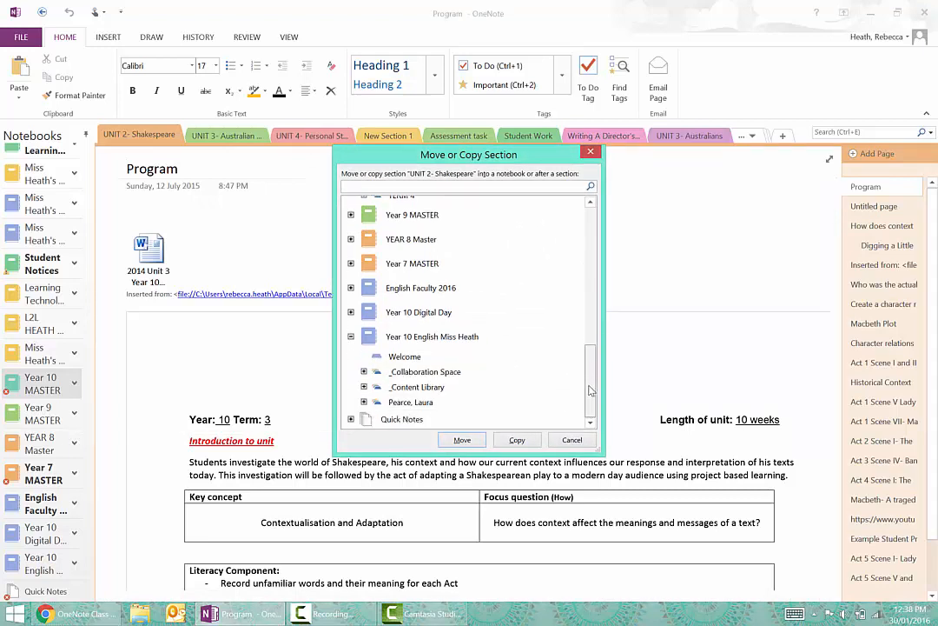
{"action": "left_click", "coordinate": [363, 386]}
{"action": "scroll", "coordinate": [500, 321], "scroll_direction": "down", "scroll_amount": 1}
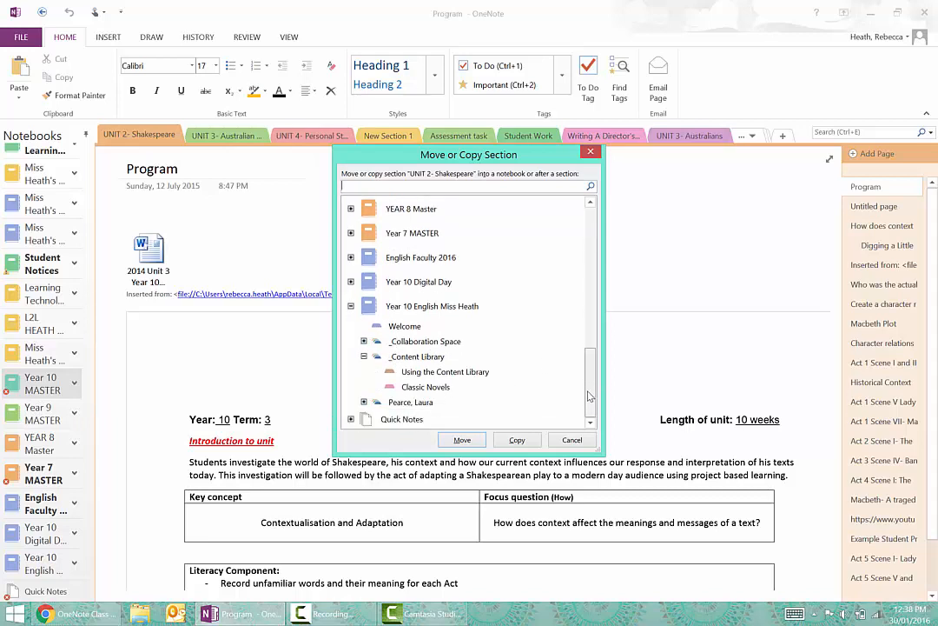
{"action": "left_click", "coordinate": [413, 360]}
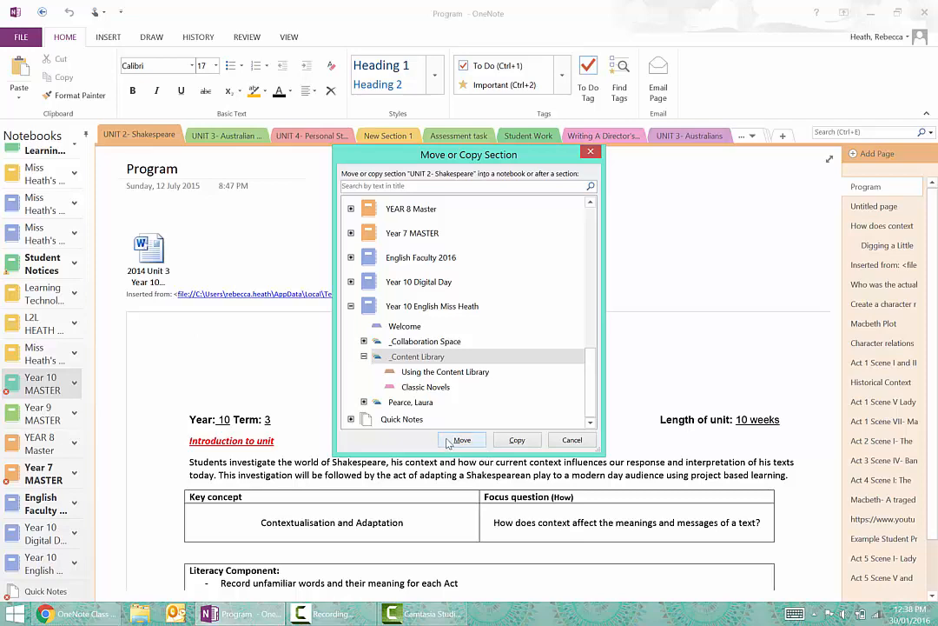
{"action": "left_click", "coordinate": [517, 440]}
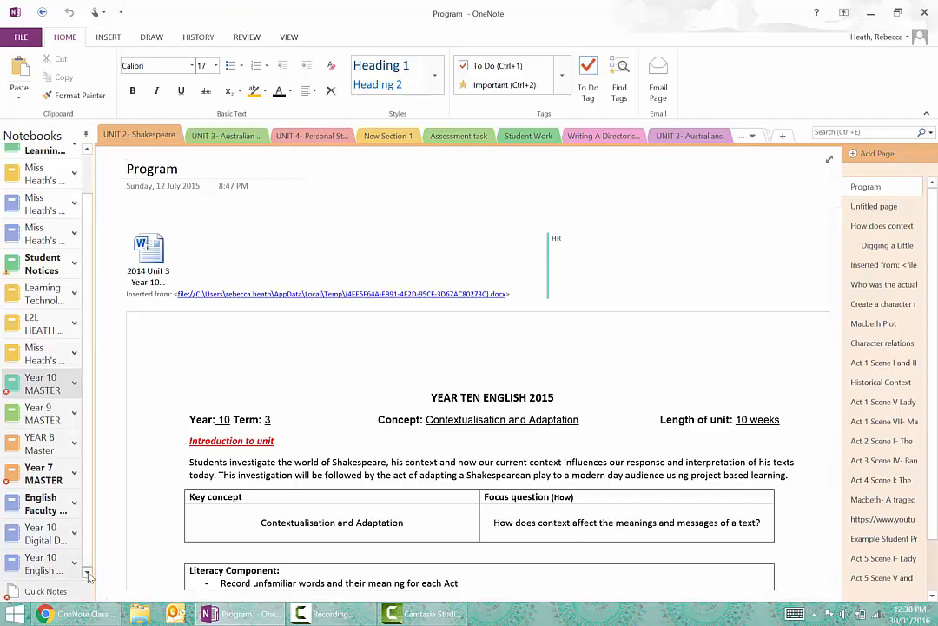
Step: Open the copied UNIT 2- Shakespeare section in the class notebook's Content Library and review its list of pages
{"action": "left_click", "coordinate": [36, 571]}
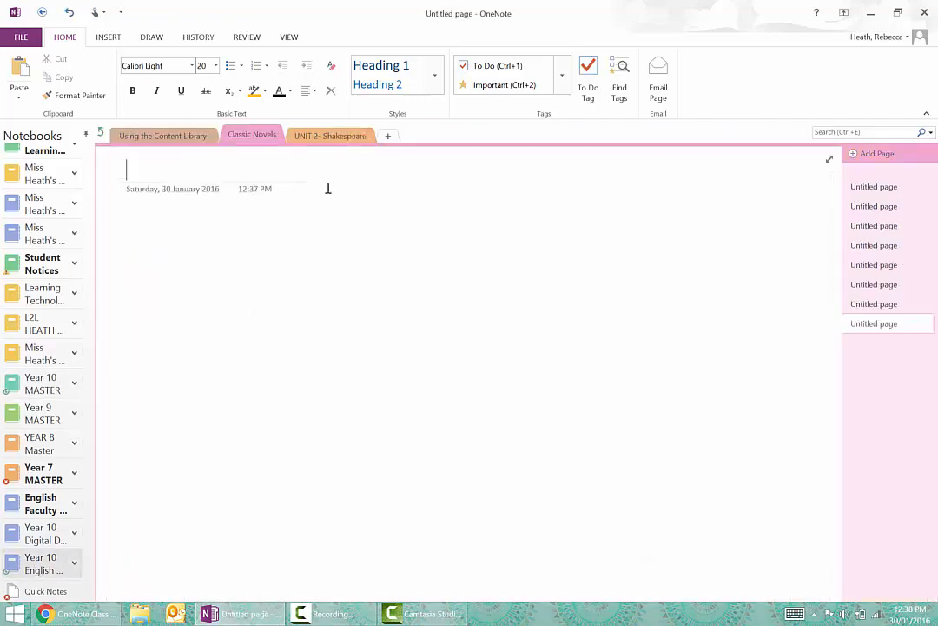
{"action": "left_click", "coordinate": [328, 139]}
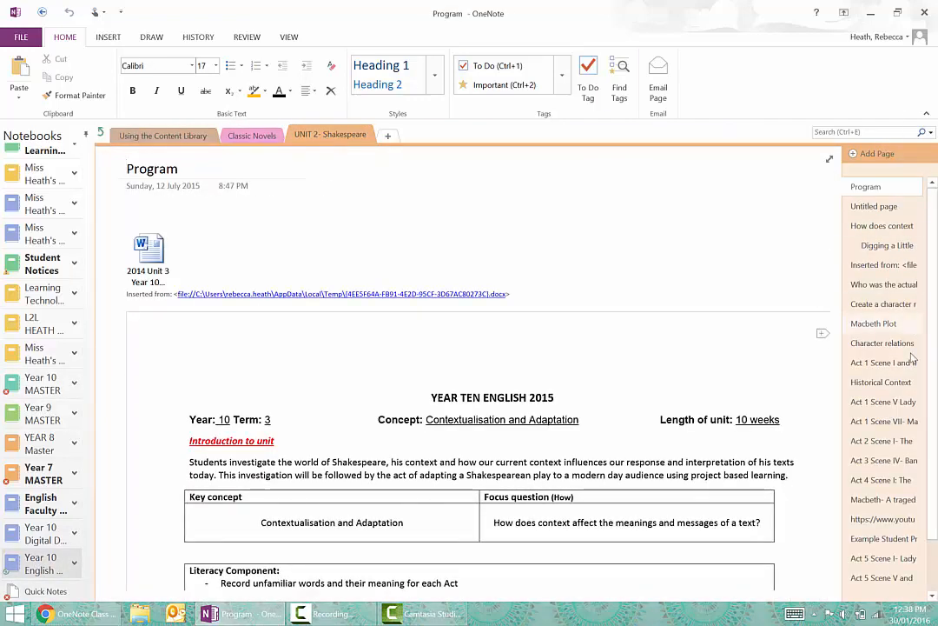
{"action": "scroll", "coordinate": [936, 566], "scroll_direction": "down", "scroll_amount": 1}
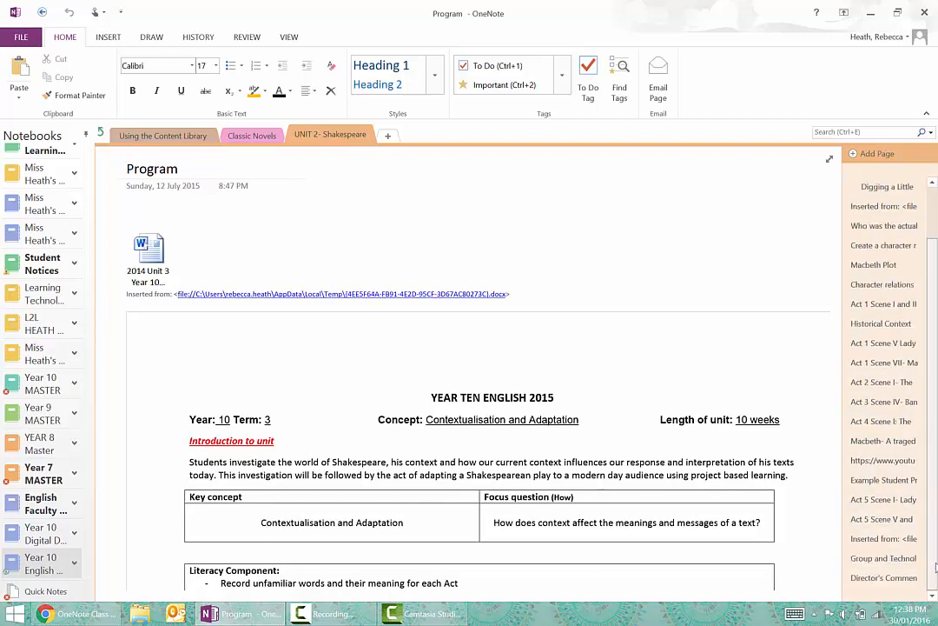
{"action": "scroll", "coordinate": [935, 515], "scroll_direction": "up", "scroll_amount": 1}
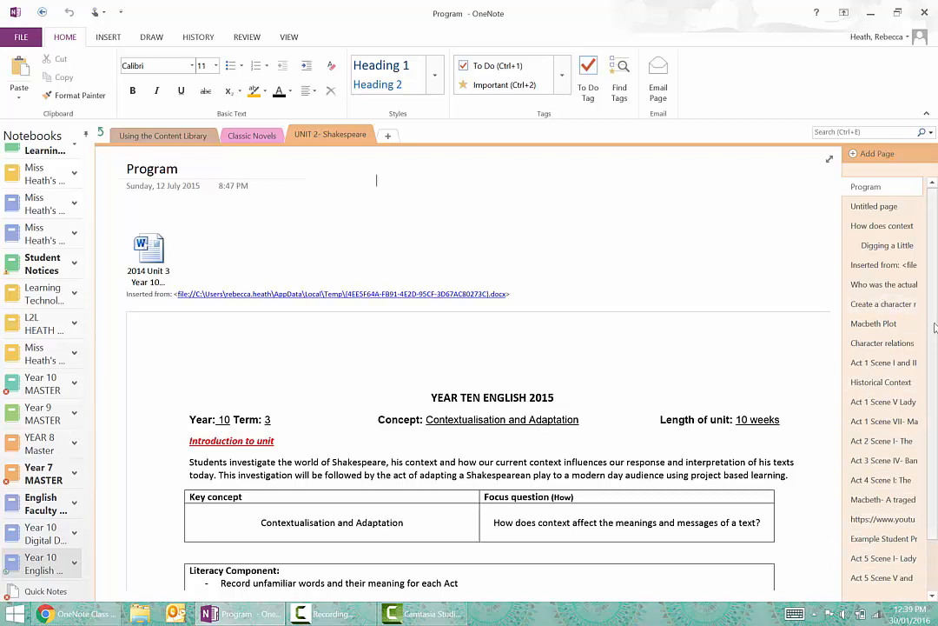
{"action": "scroll", "coordinate": [904, 452], "scroll_direction": "down", "scroll_amount": 1}
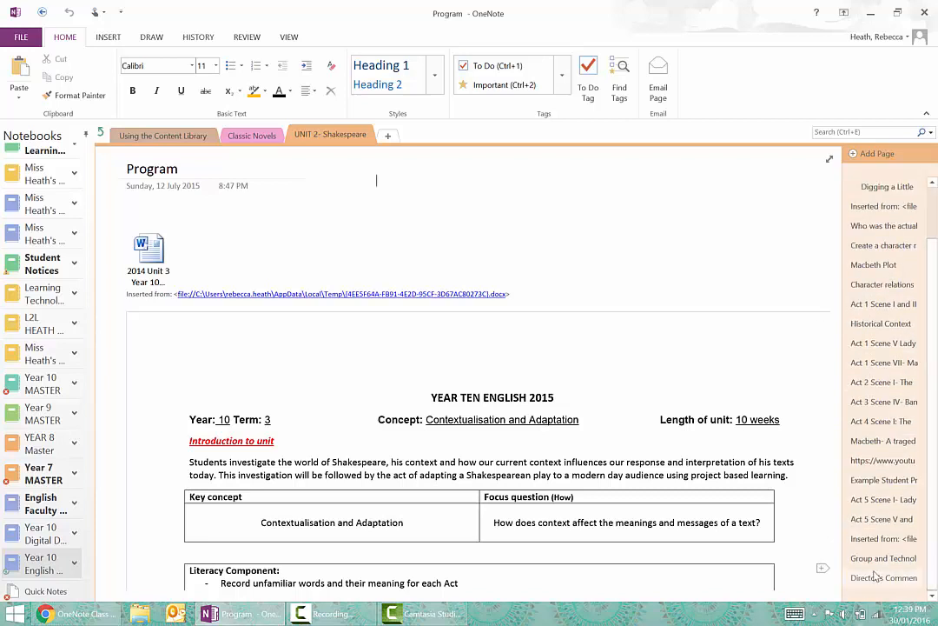
{"action": "scroll", "coordinate": [882, 521], "scroll_direction": "up", "scroll_amount": 1}
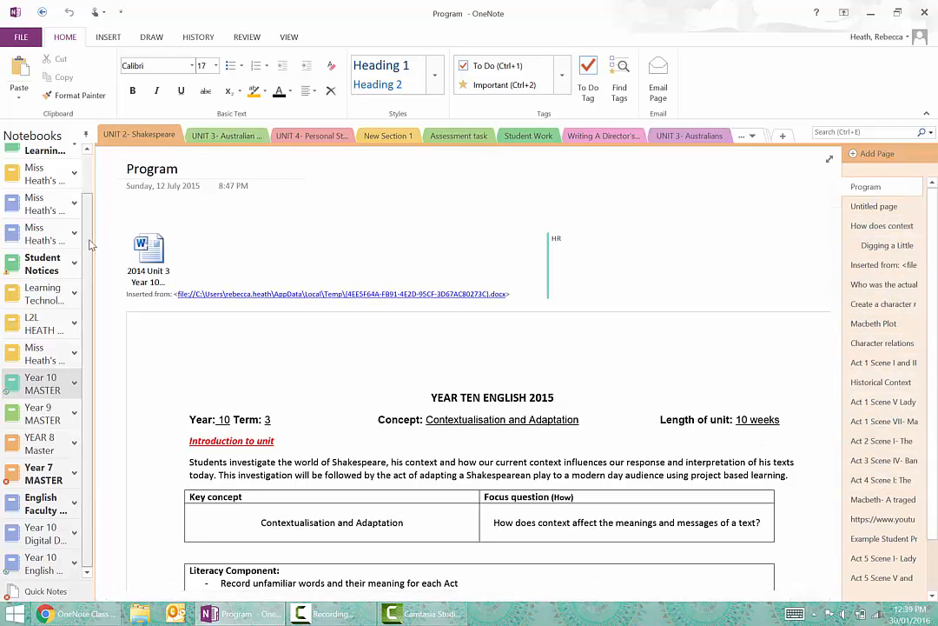
{"action": "left_click", "coordinate": [40, 570]}
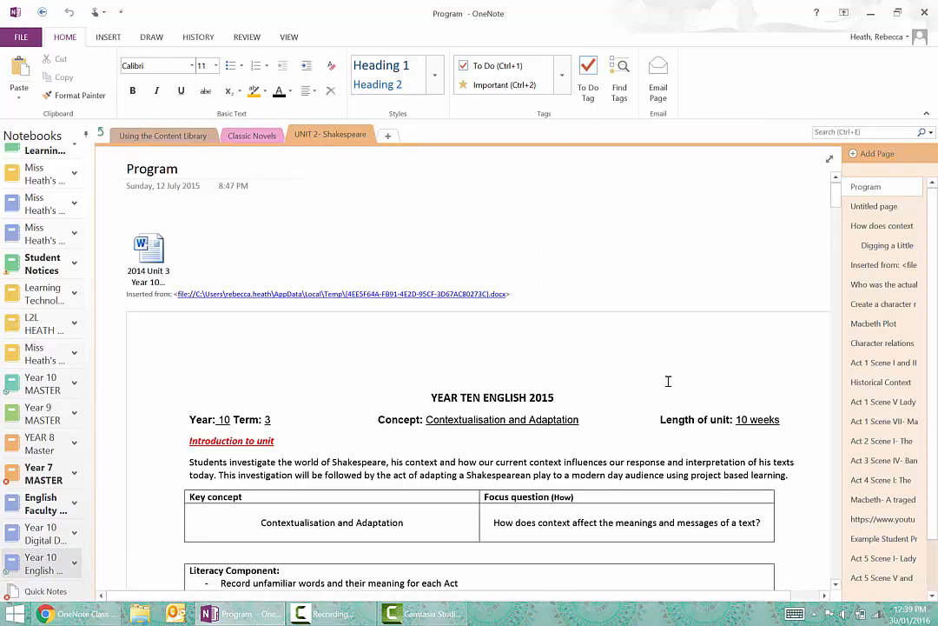
{"action": "left_click", "coordinate": [330, 613]}
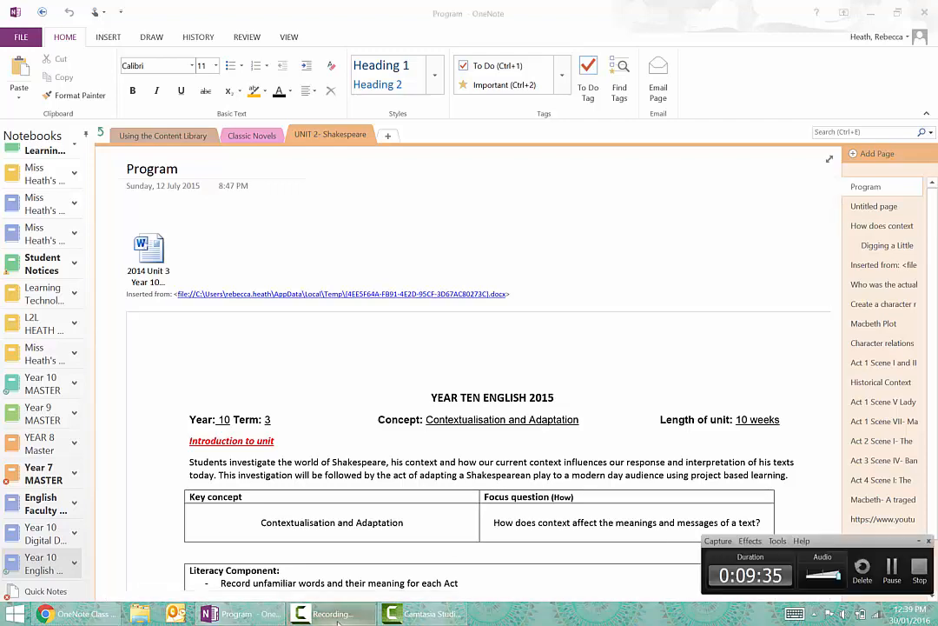